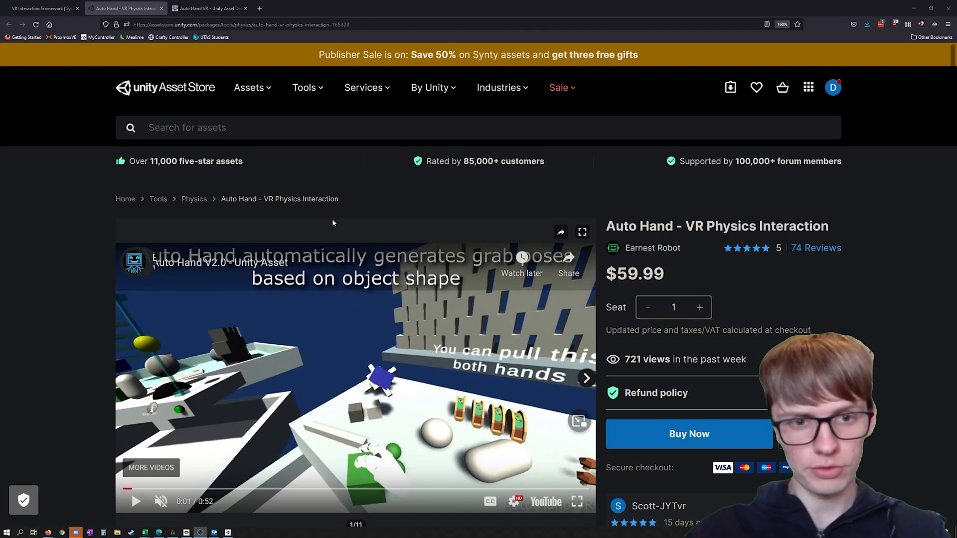
# - Browse the Auto Hand demo page on itch.io, then return to the Auto Hand asset store page
pyautogui.scroll(-3, 115, 249)
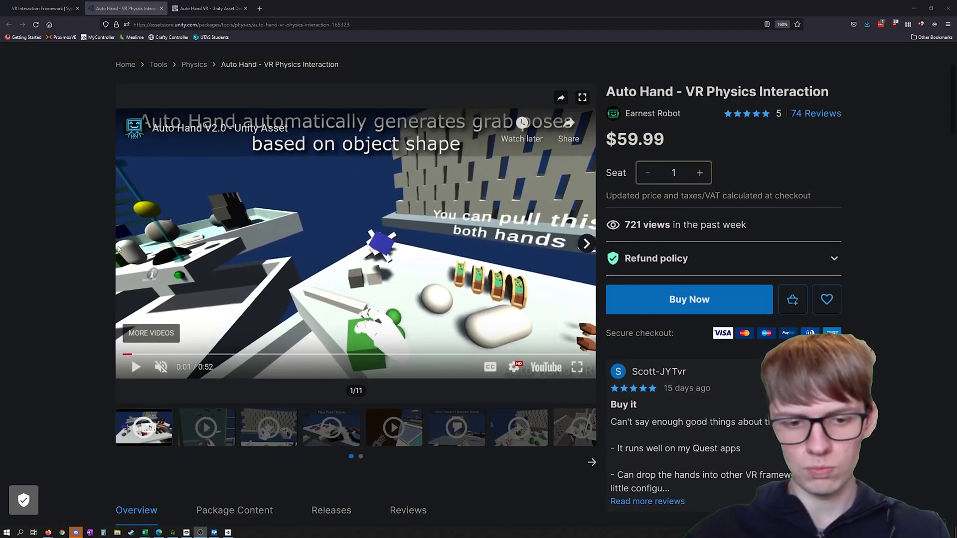
pyautogui.scroll(-3, 116, 247)
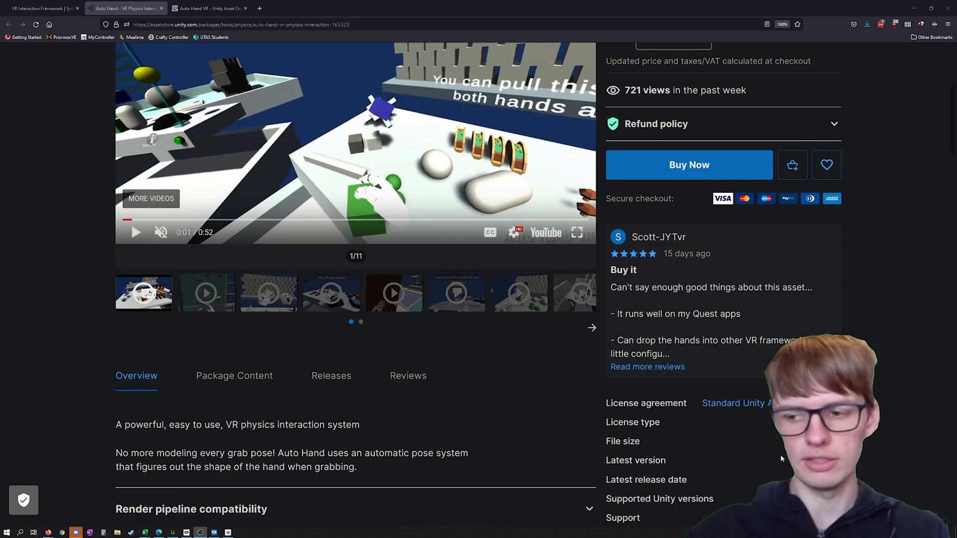
pyautogui.scroll(10, 238, 172)
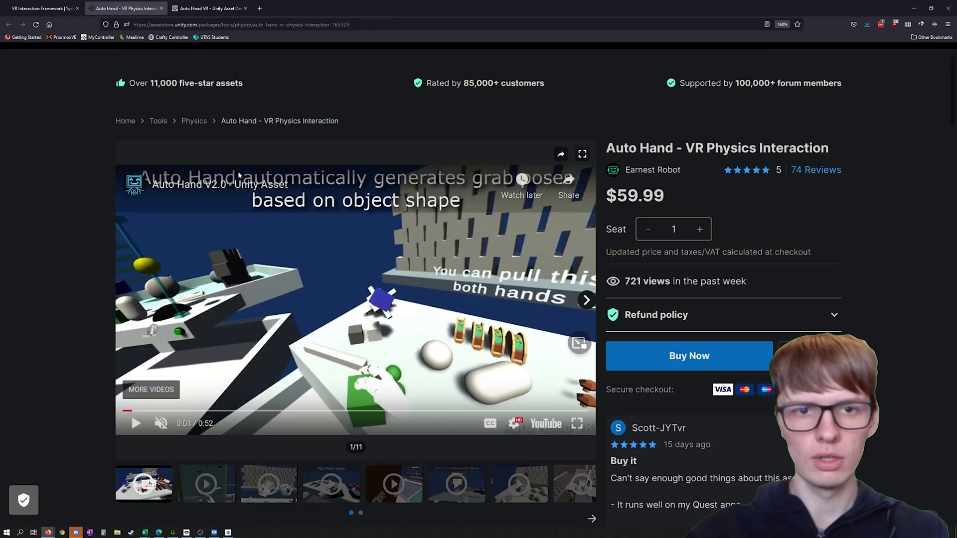
pyautogui.hotkey('ctrl', 'Tab')
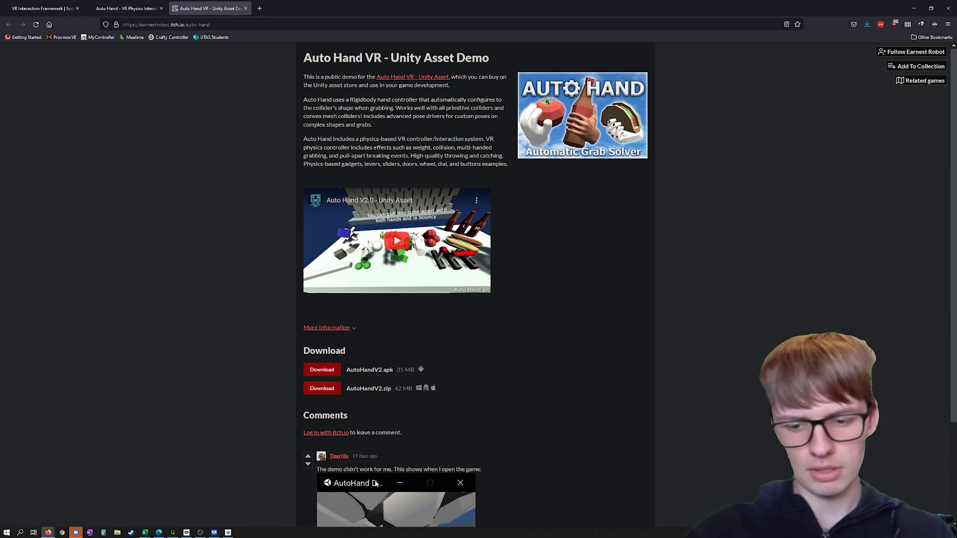
pyautogui.click(133, 8)
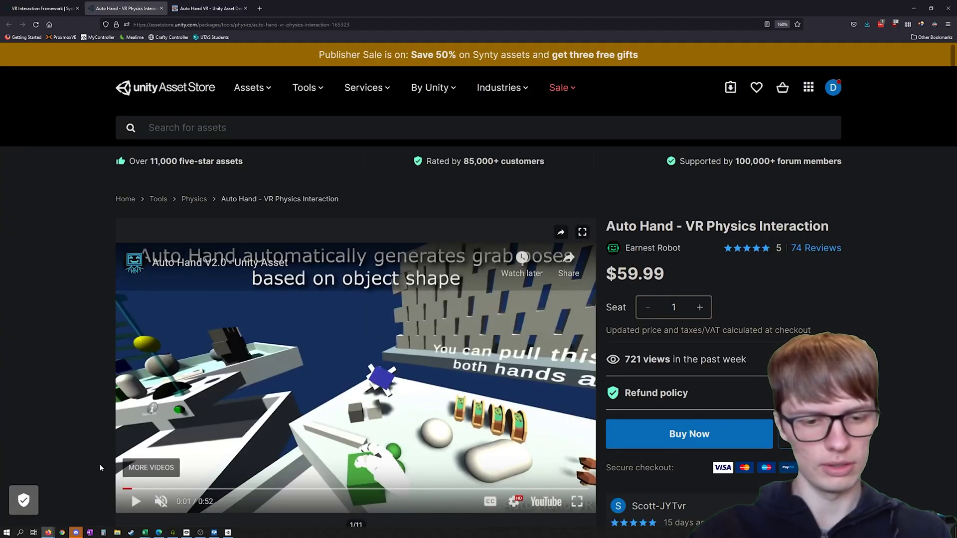
# - Show the Oculus app's Devices page with the Quest 2 and Touch controllers active
pyautogui.moveTo(231, 534)
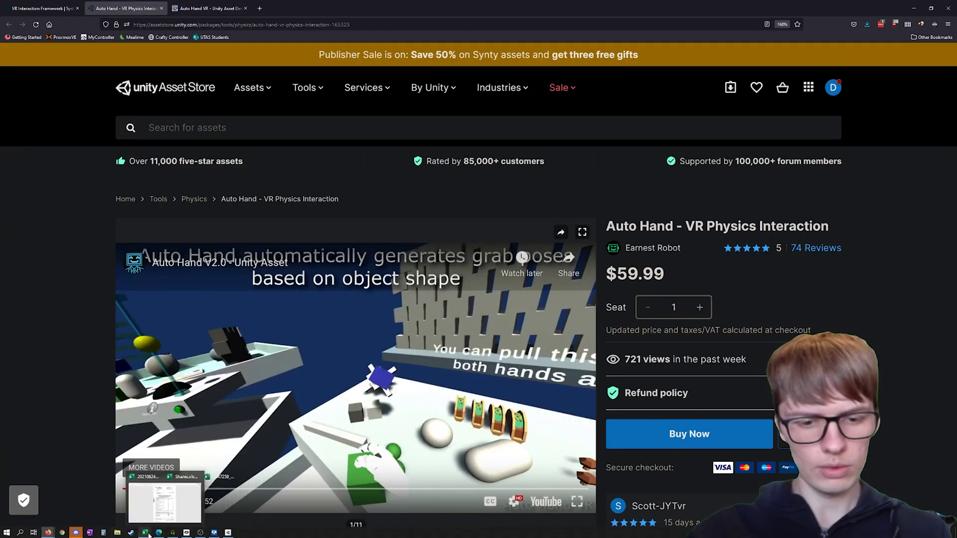
pyautogui.moveTo(199, 534)
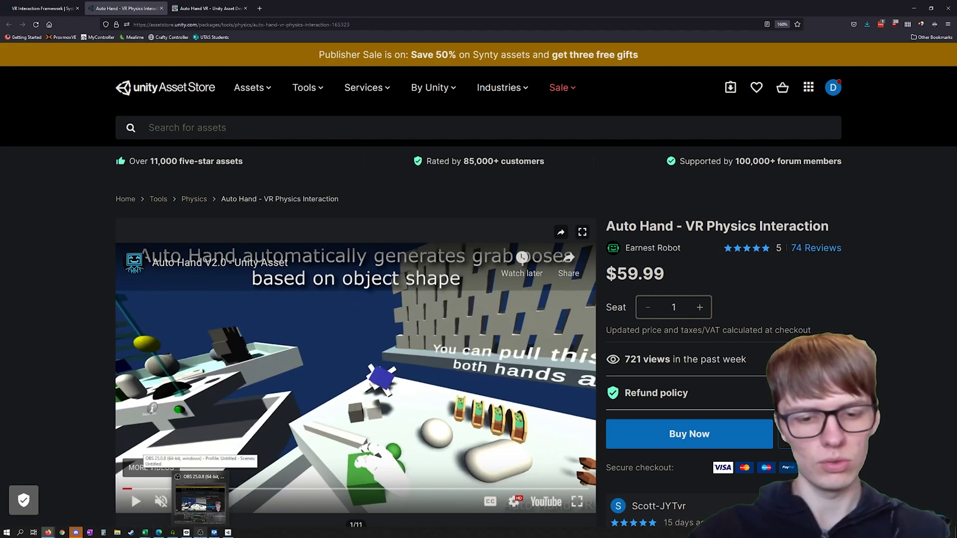
pyautogui.click(188, 534)
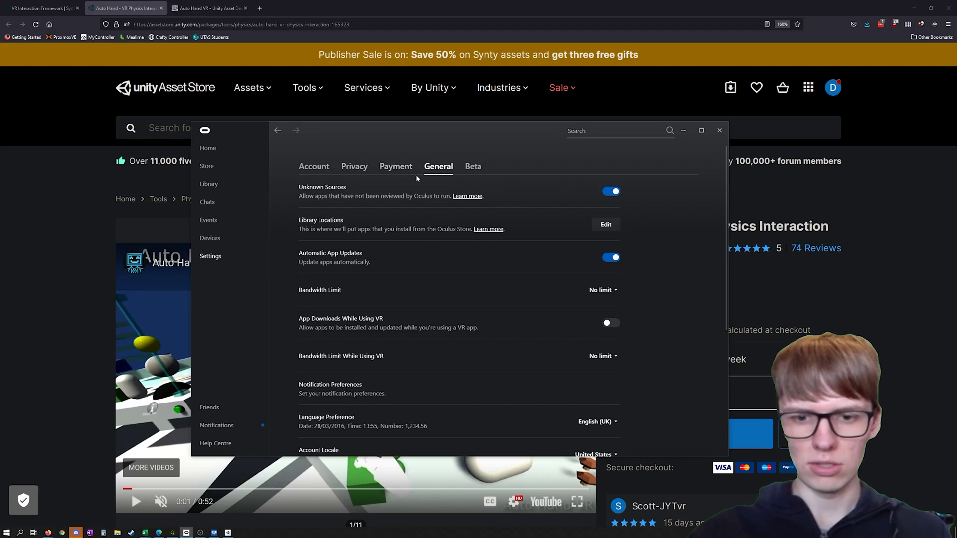
pyautogui.click(230, 238)
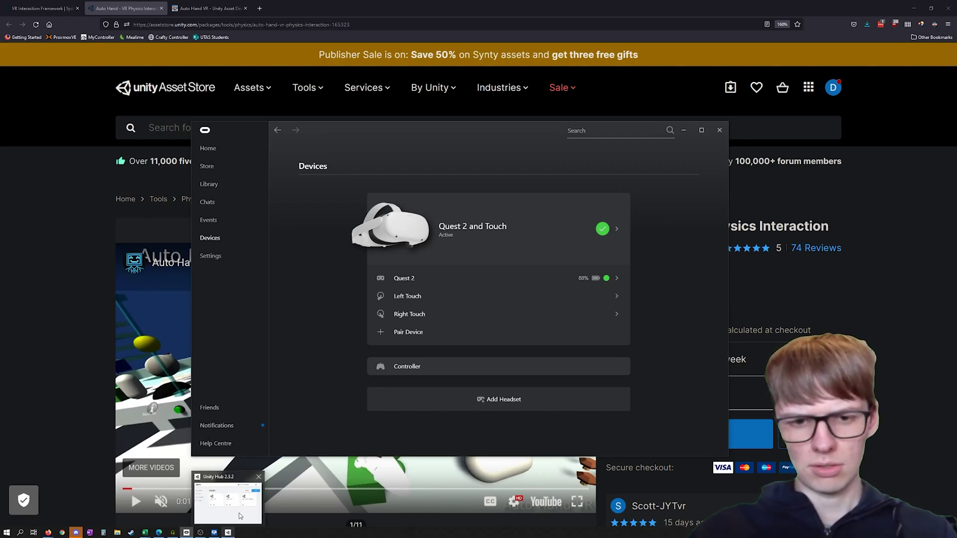
# - Show the Unity Hub projects list with VR Test 1, and check the available Unity versions
pyautogui.click(234, 504)
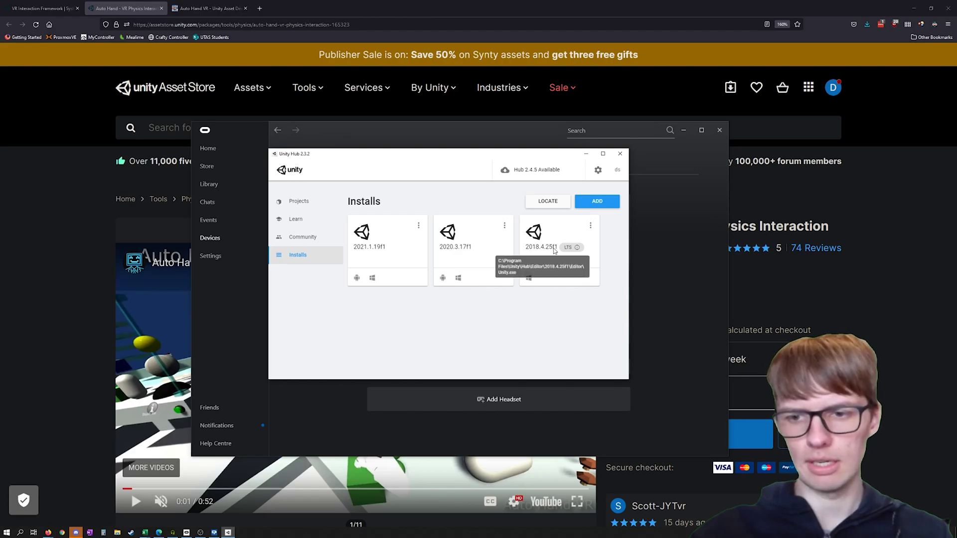
pyautogui.click(311, 209)
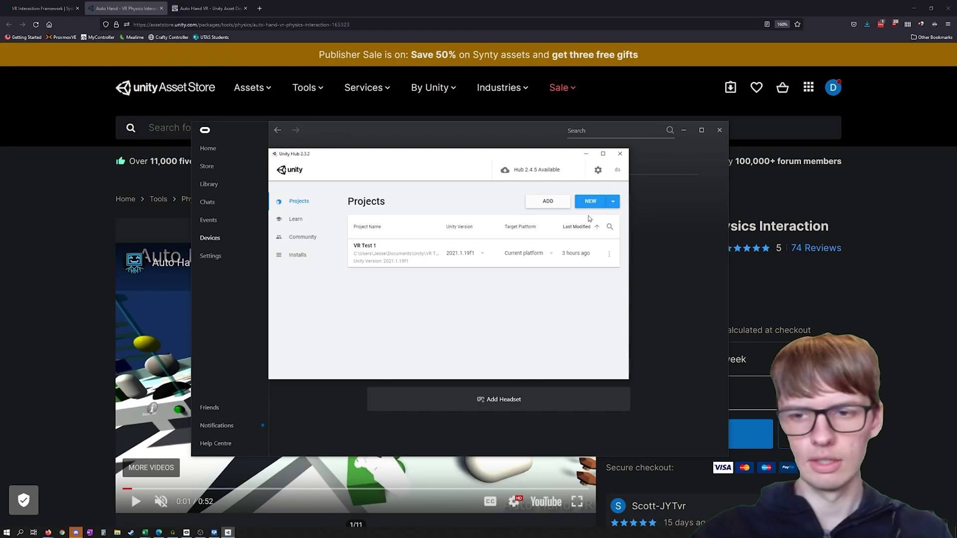
pyautogui.click(613, 202)
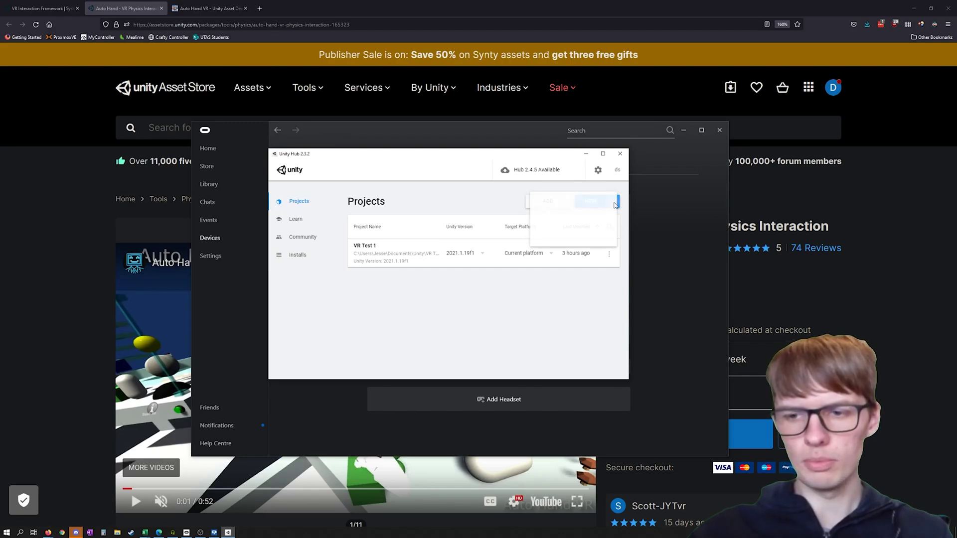
pyautogui.click(568, 292)
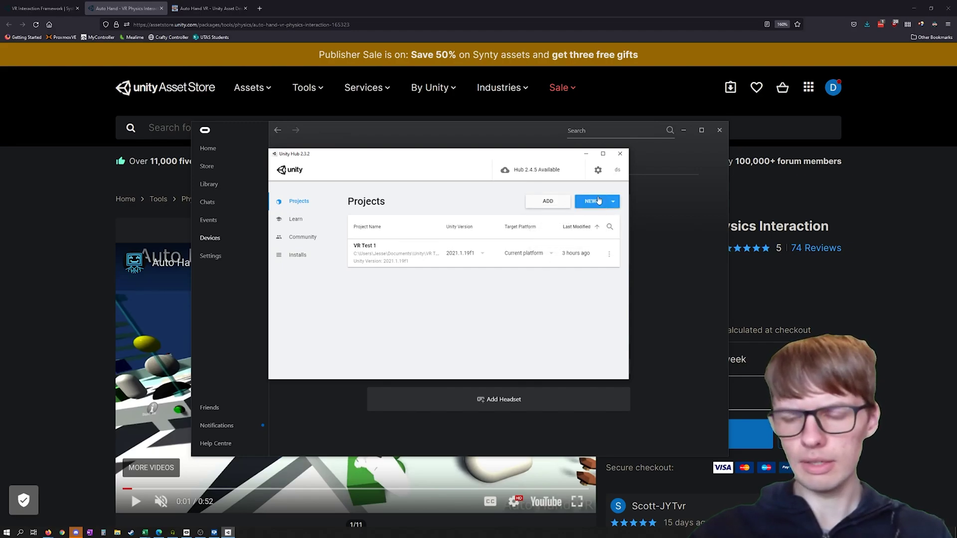
# - Set up a Unity 2021.1.19f1 Universal Render Pipeline project named 'VR URP AutoHand'
pyautogui.click(598, 204)
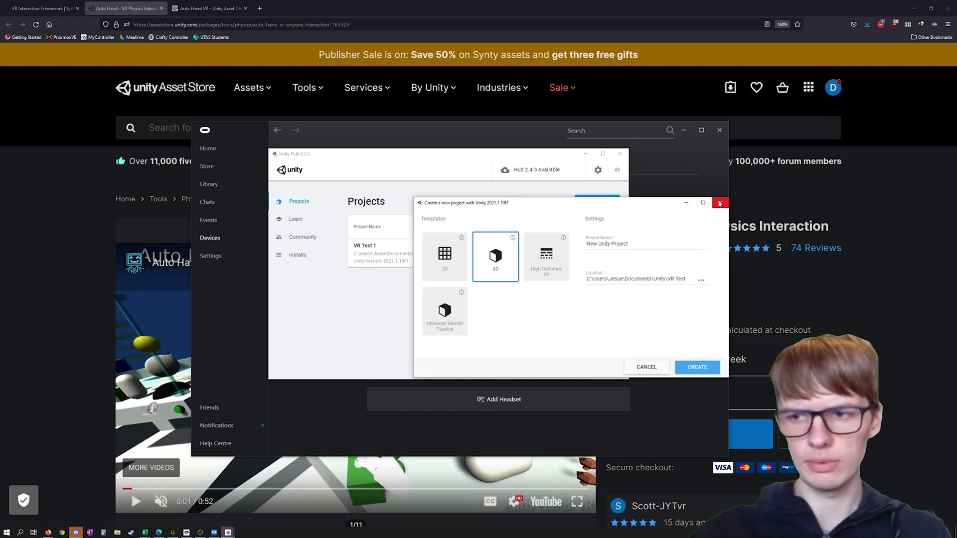
pyautogui.press('Escape')
pyautogui.click(614, 203)
pyautogui.click(604, 221)
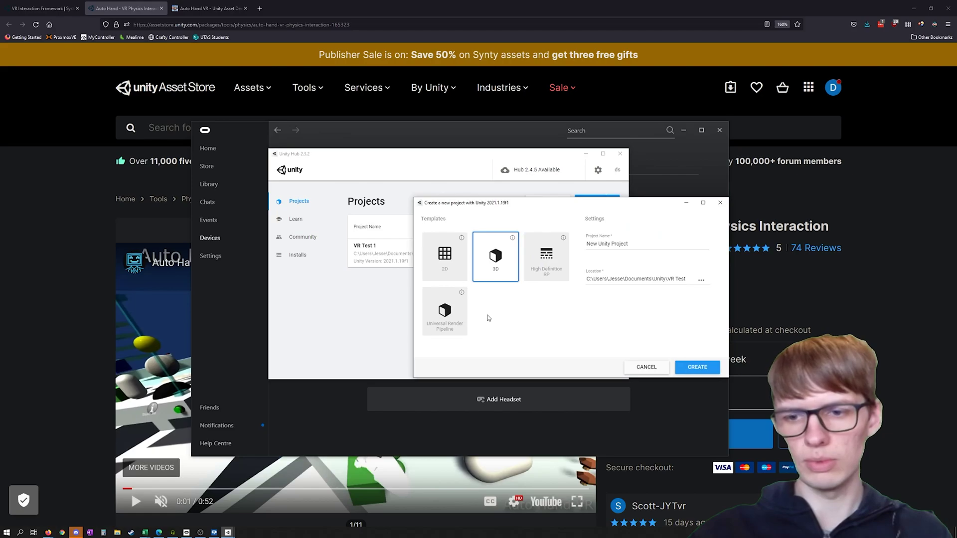
pyautogui.click(452, 317)
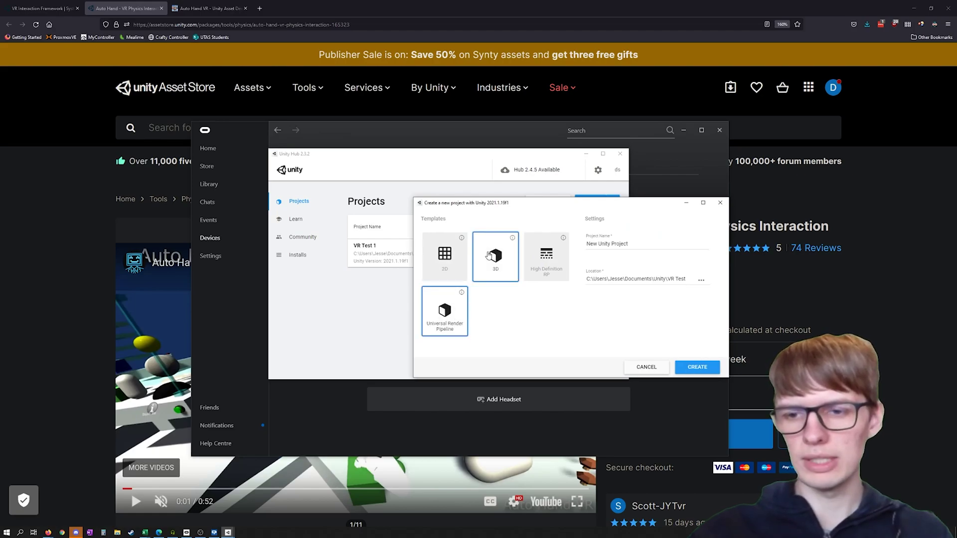
pyautogui.tripleClick(622, 244)
pyautogui.write('VR')
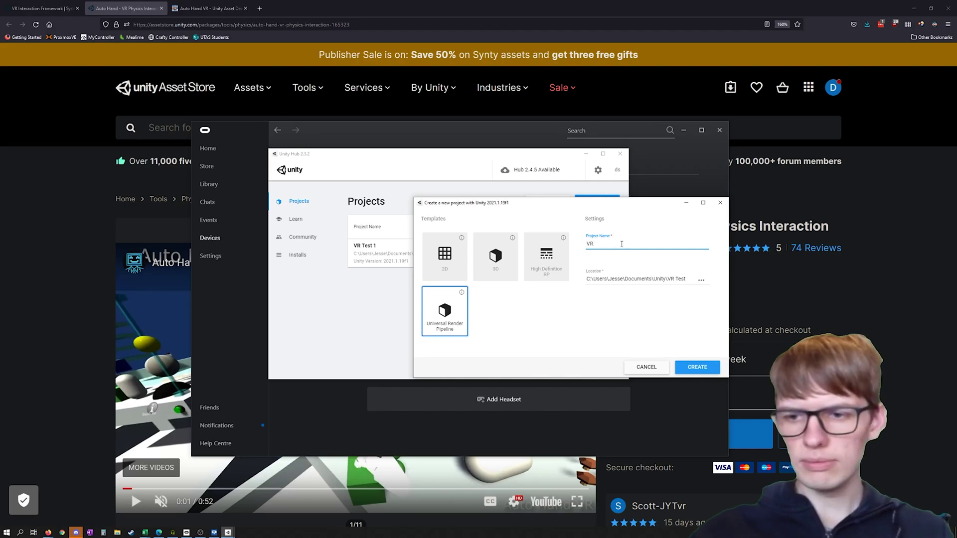
pyautogui.write(' UR')
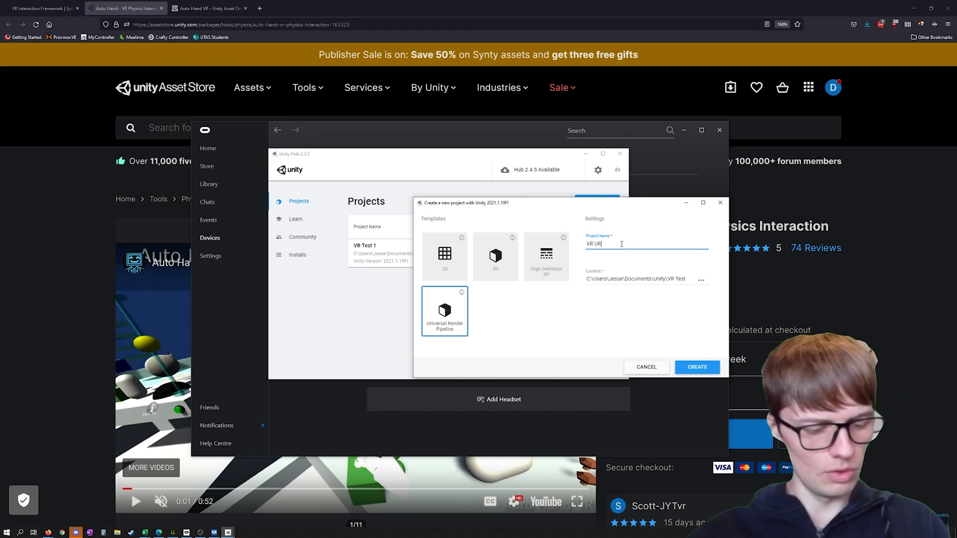
pyautogui.write('P A')
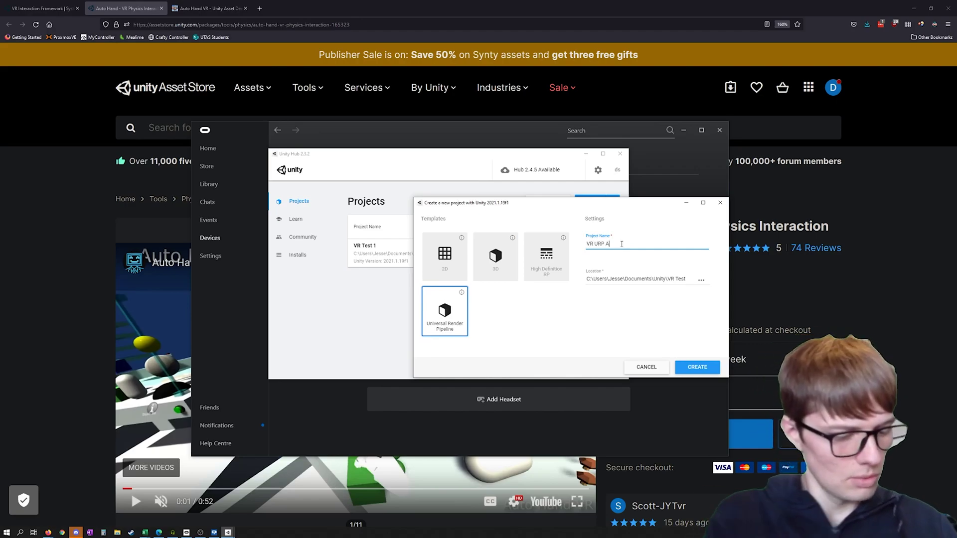
pyautogui.write('utoHand')
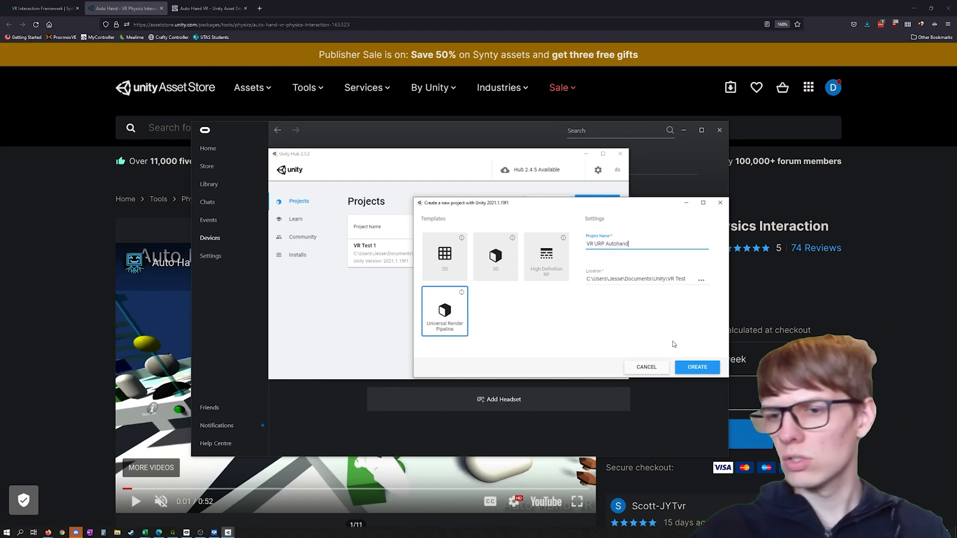
# - Create the VR URP AutoHand project and open its Project Settings from the Edit menu
pyautogui.click(692, 367)
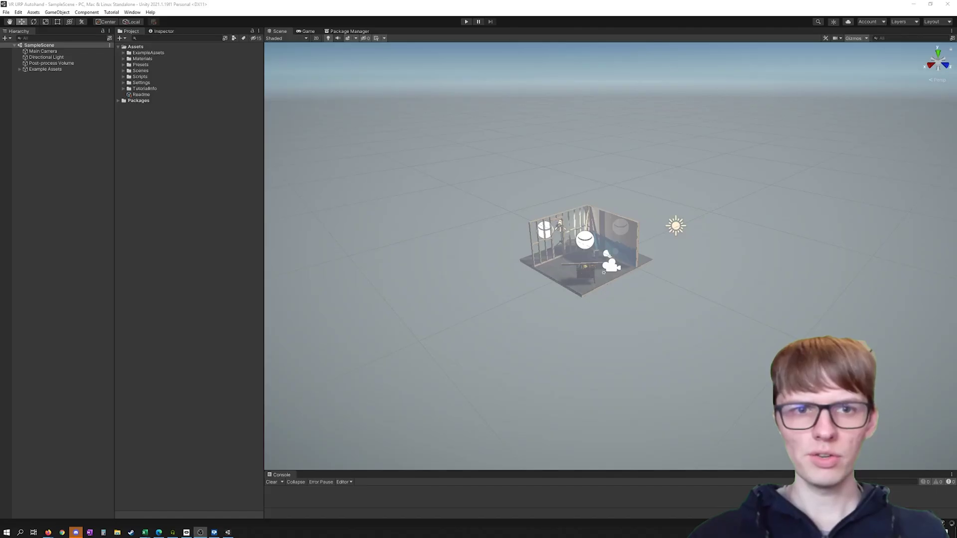
pyautogui.click(7, 13)
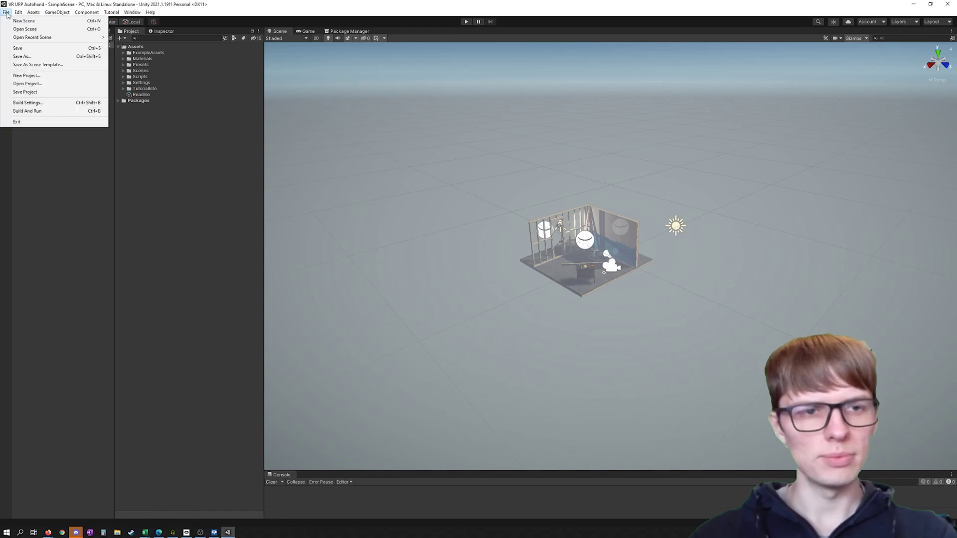
pyautogui.moveTo(20, 13)
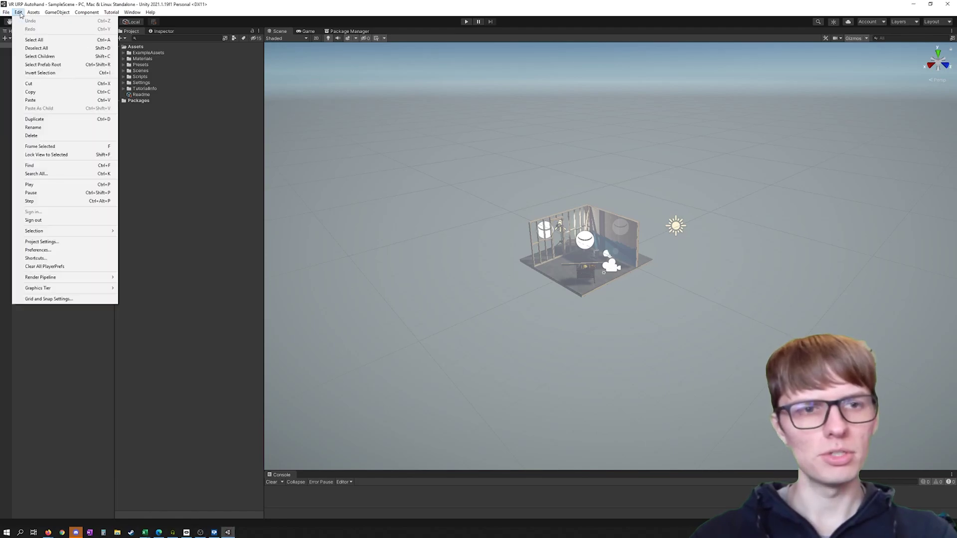
pyautogui.click(63, 250)
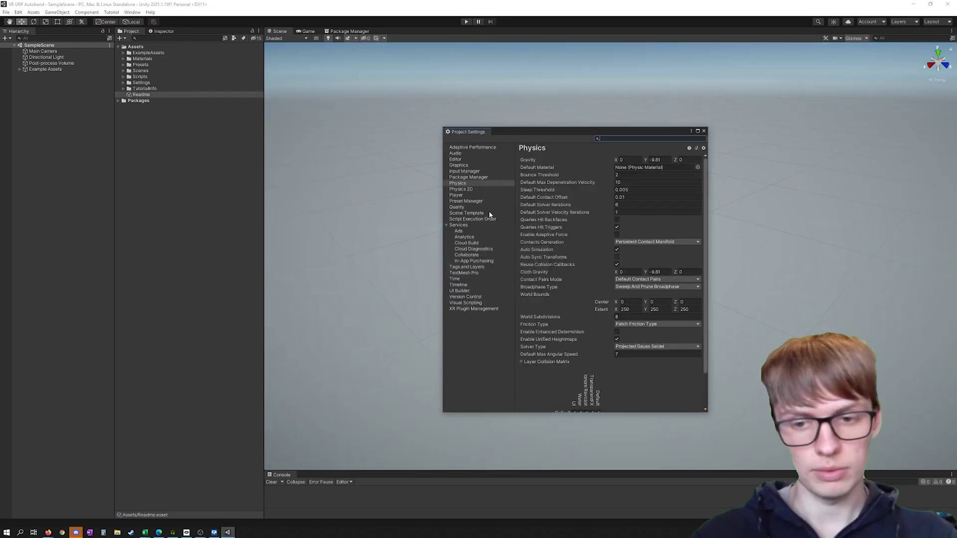
# - Enable OpenXR as the desktop plug-in provider under XR Plug-in Management
pyautogui.moveTo(535, 132); pyautogui.dragTo(269, 117)
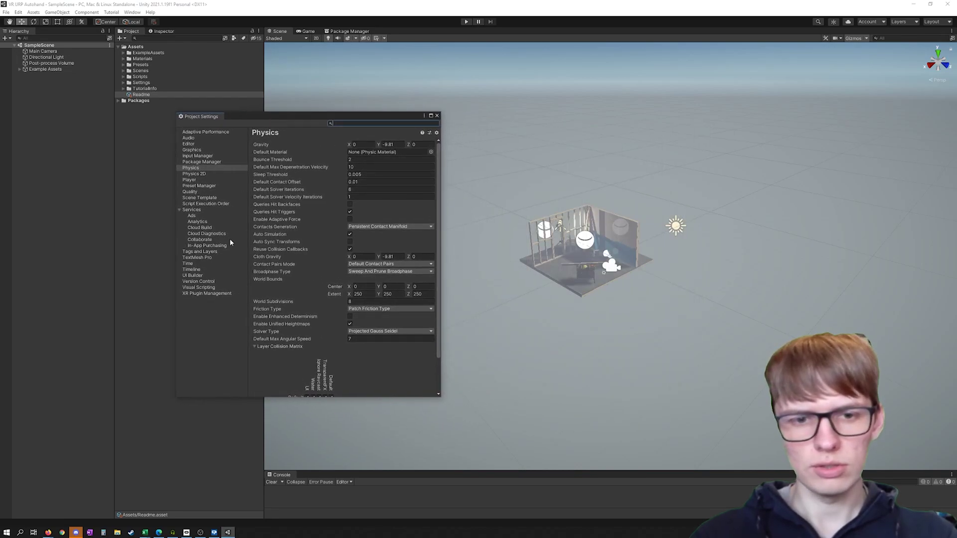
pyautogui.click(209, 294)
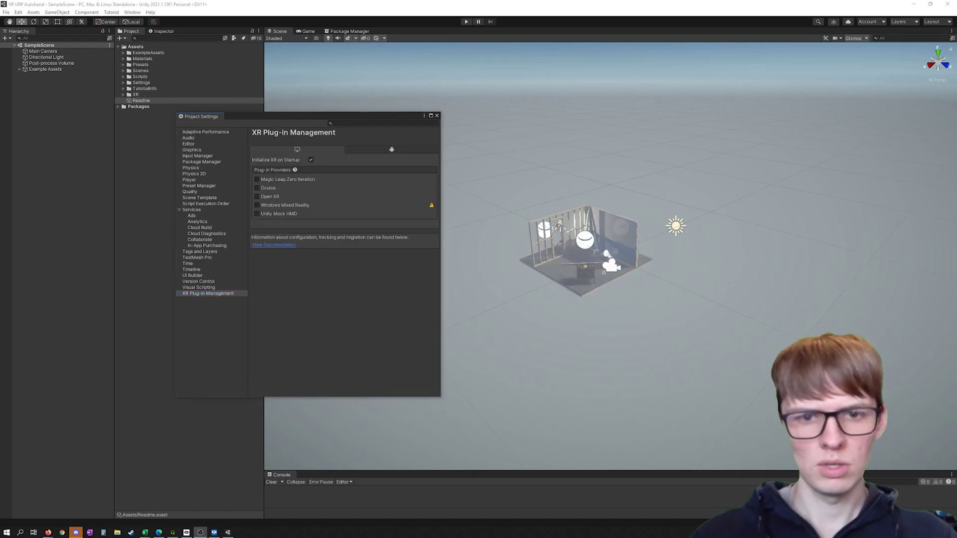
pyautogui.click(257, 198)
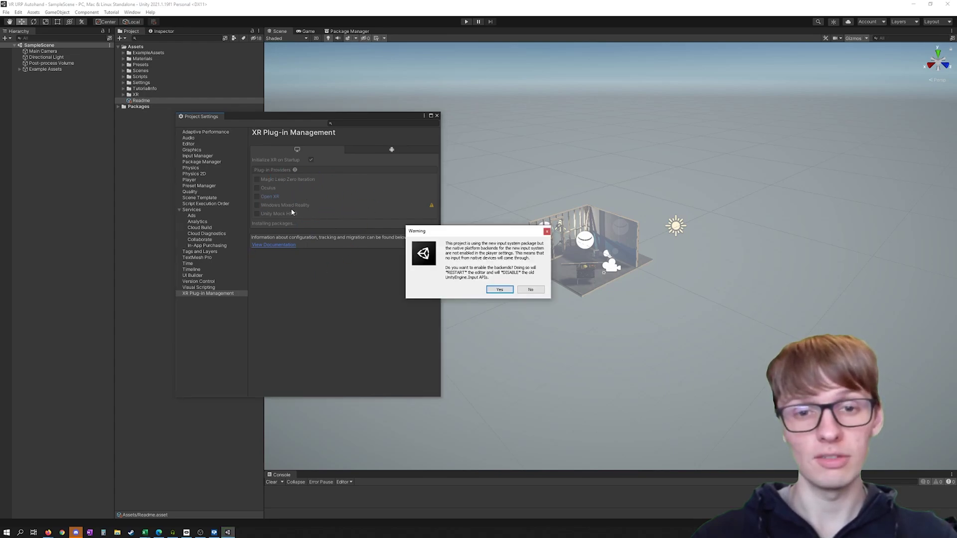
# - Accept enabling the new Input System backends, then show the OpenXR settings page after restart
pyautogui.click(499, 290)
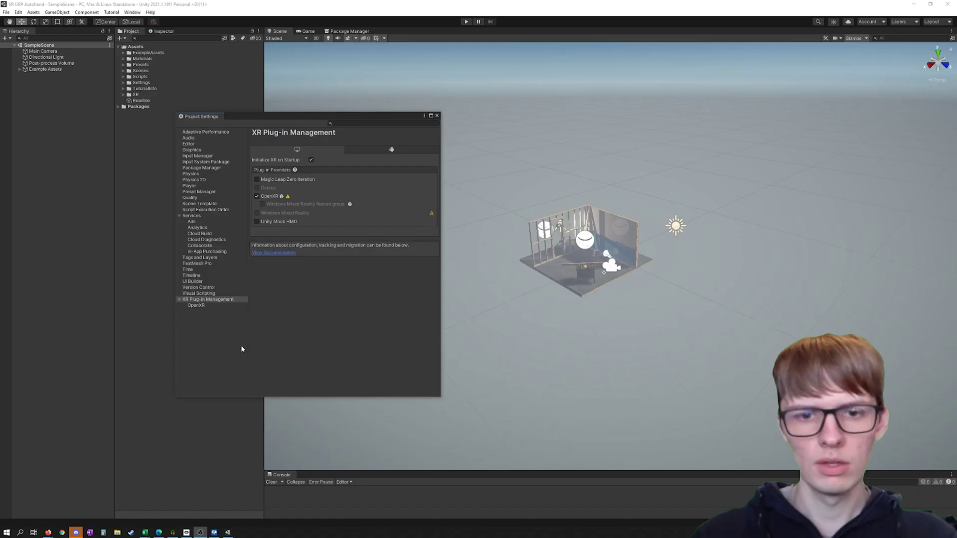
pyautogui.click(199, 305)
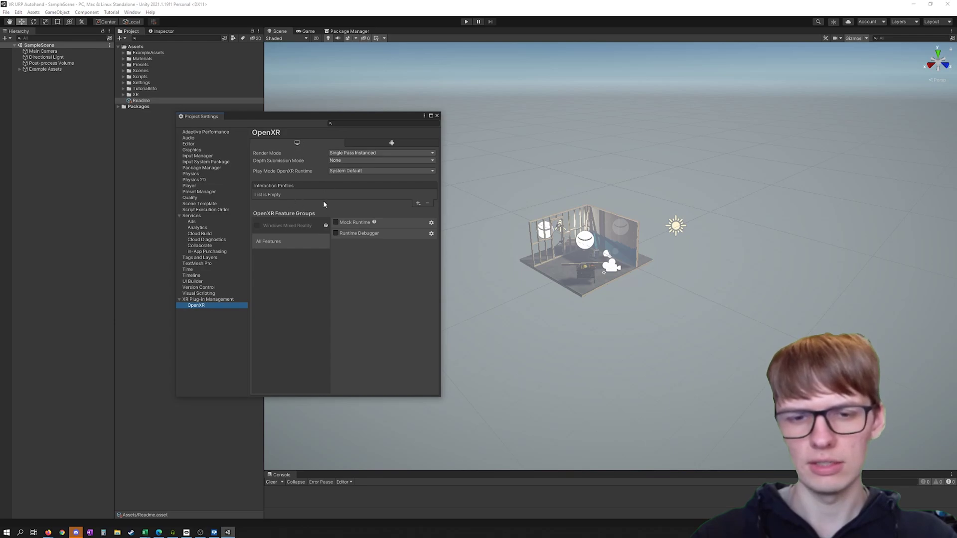
# - Add HTC Vive, Microsoft Motion, Oculus Touch and Valve Index interaction profiles for desktop
pyautogui.click(418, 204)
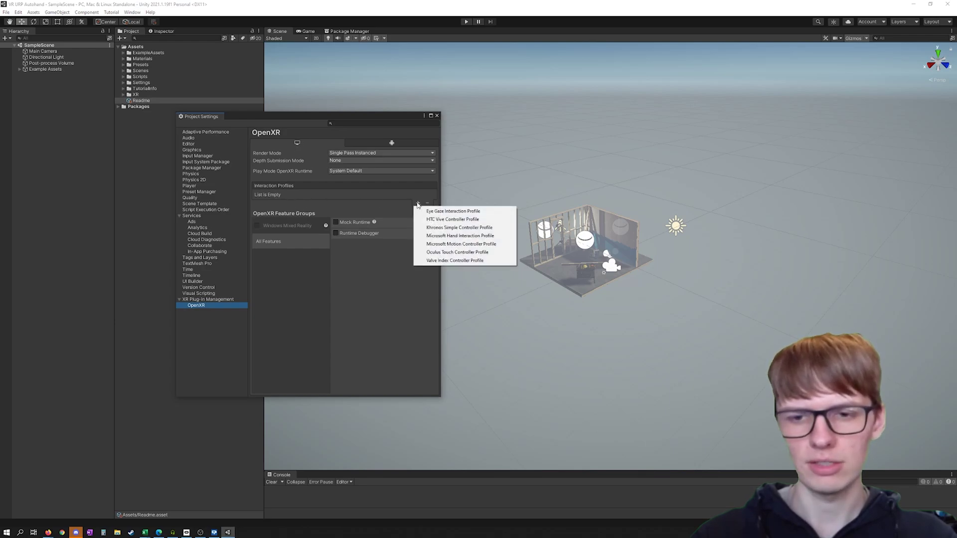
pyautogui.click(457, 220)
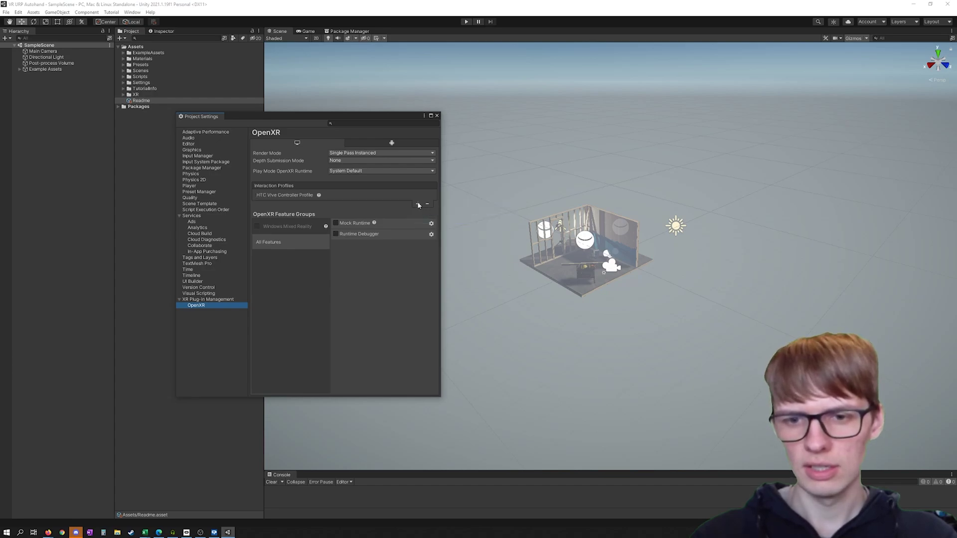
pyautogui.click(418, 204)
pyautogui.click(461, 237)
pyautogui.click(418, 212)
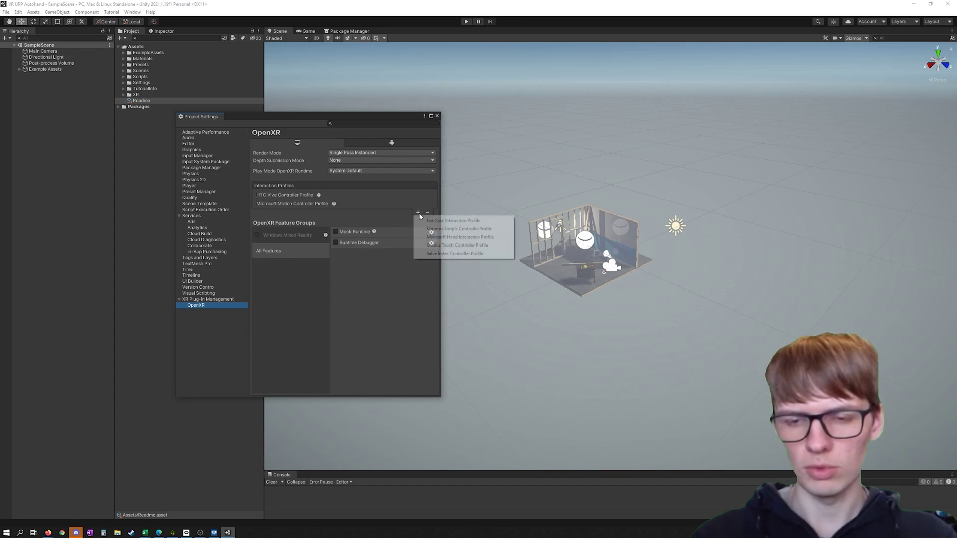
pyautogui.click(455, 245)
pyautogui.click(419, 221)
pyautogui.click(451, 252)
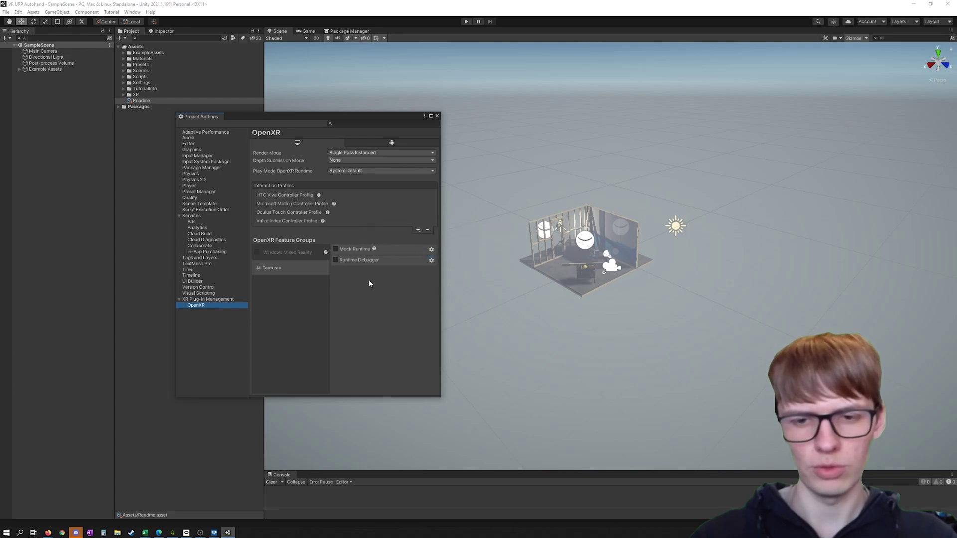
# - For Android, add the Oculus Touch Controller Profile and enable Oculus Quest Support
pyautogui.click(385, 143)
pyautogui.click(417, 192)
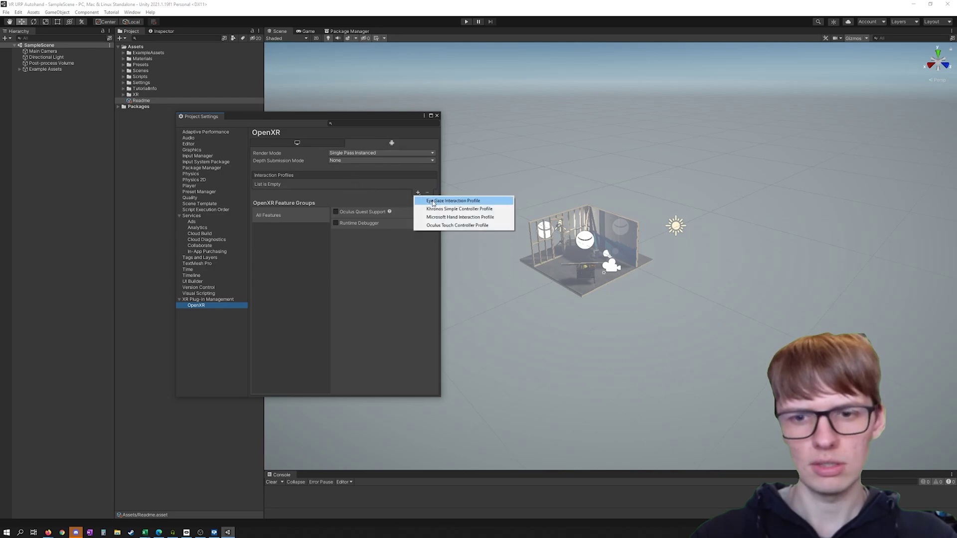
pyautogui.click(427, 228)
pyautogui.click(335, 212)
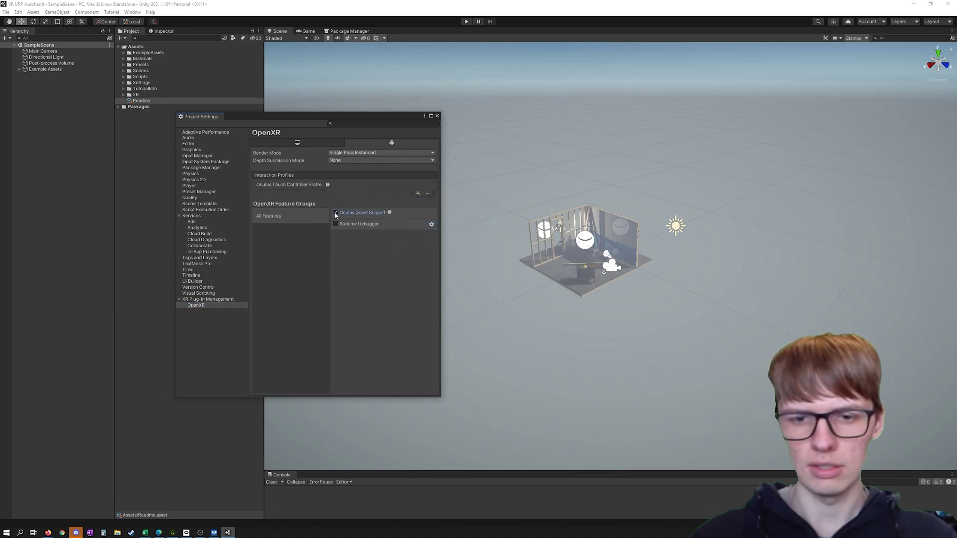
# - Fix the Standalone OpenXR validation issue about locking input to the Game view, then close Project Settings
pyautogui.click(212, 300)
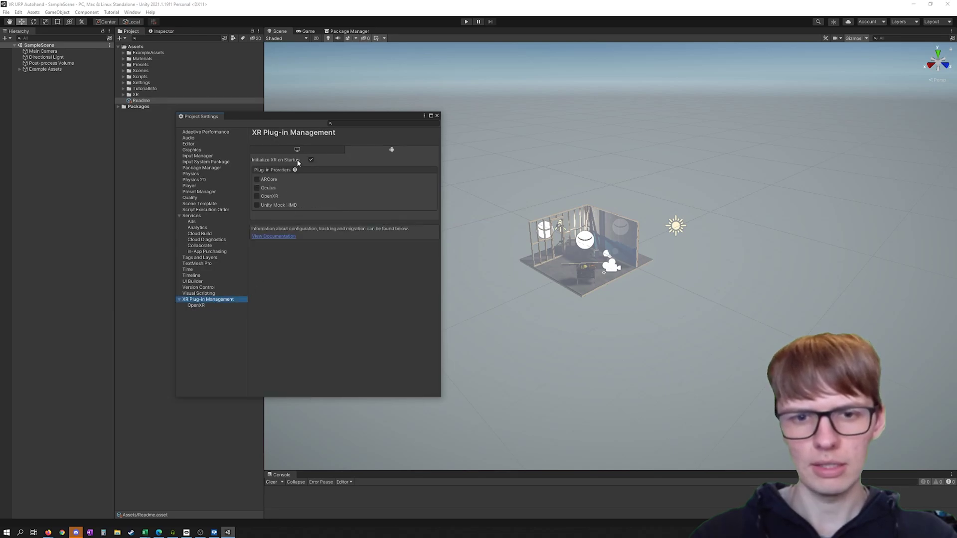
pyautogui.click(313, 148)
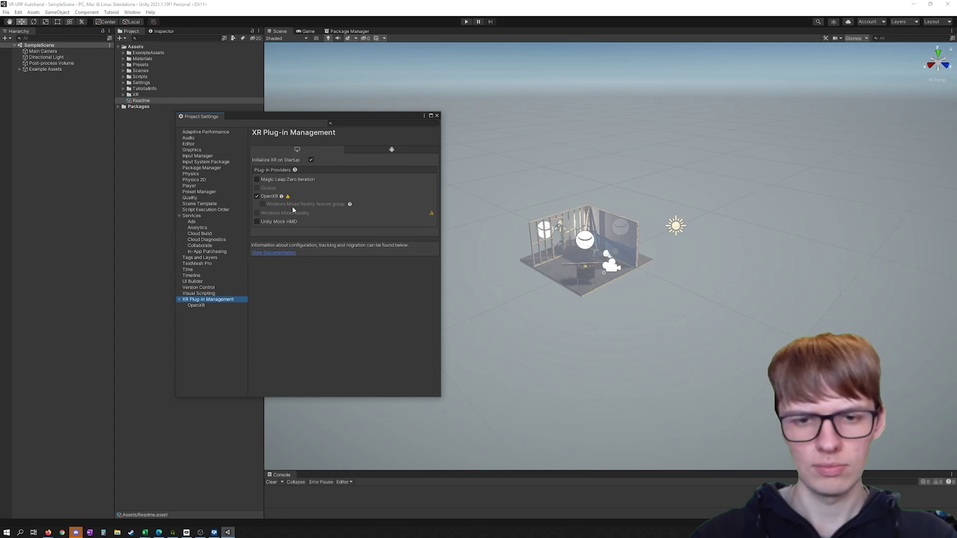
pyautogui.click(287, 196)
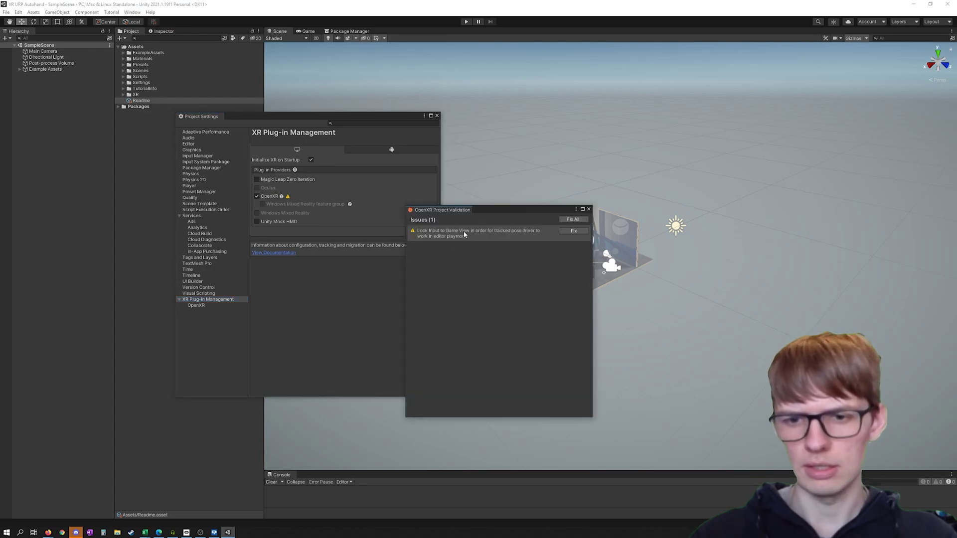
pyautogui.click(578, 231)
pyautogui.click(588, 210)
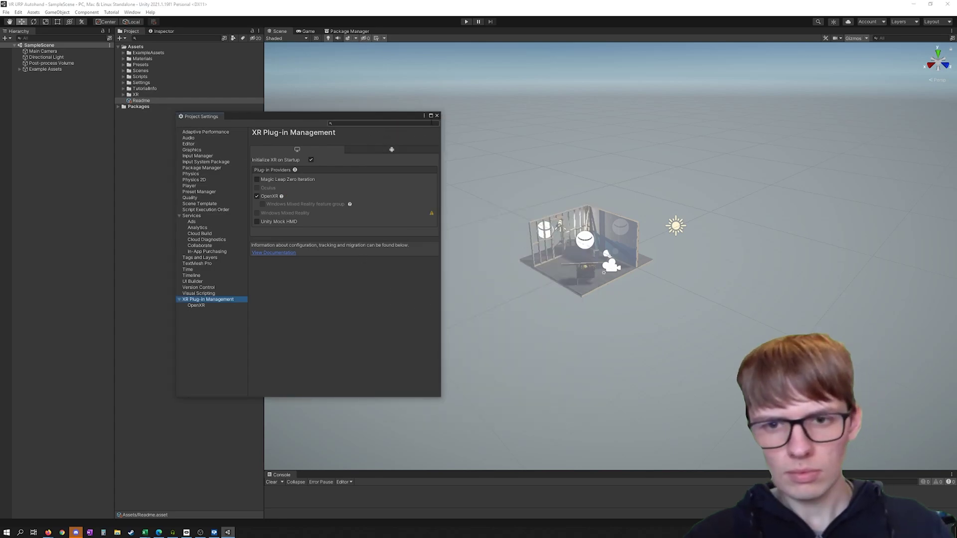
pyautogui.click(437, 116)
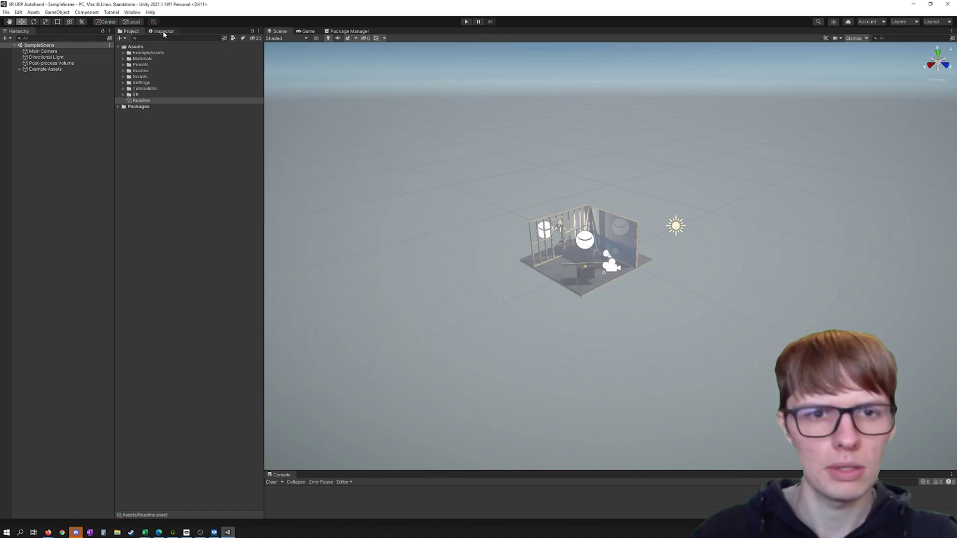
# - In Package Manager's My Assets, select Auto Hand - VR Physics Interaction and begin importing it
pyautogui.click(346, 31)
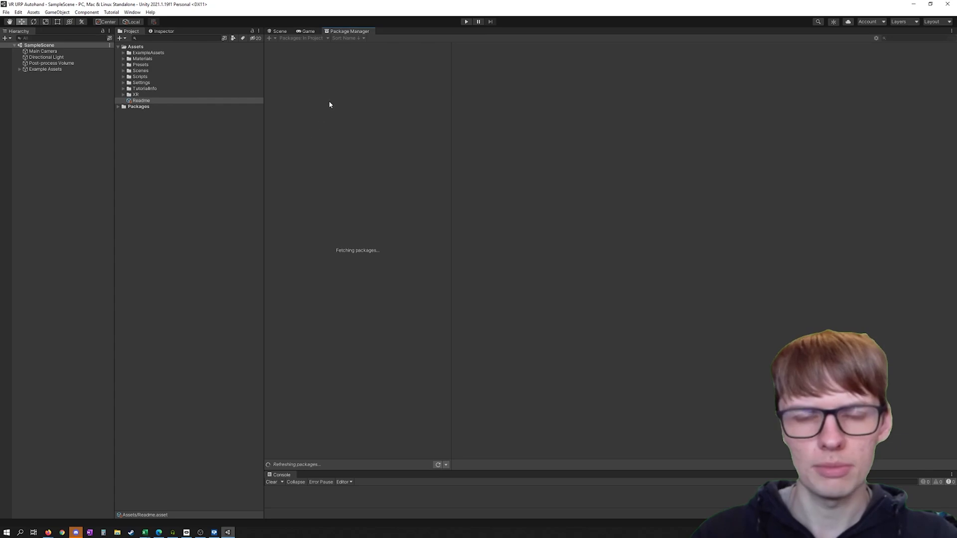
pyautogui.click(301, 38)
pyautogui.click(304, 60)
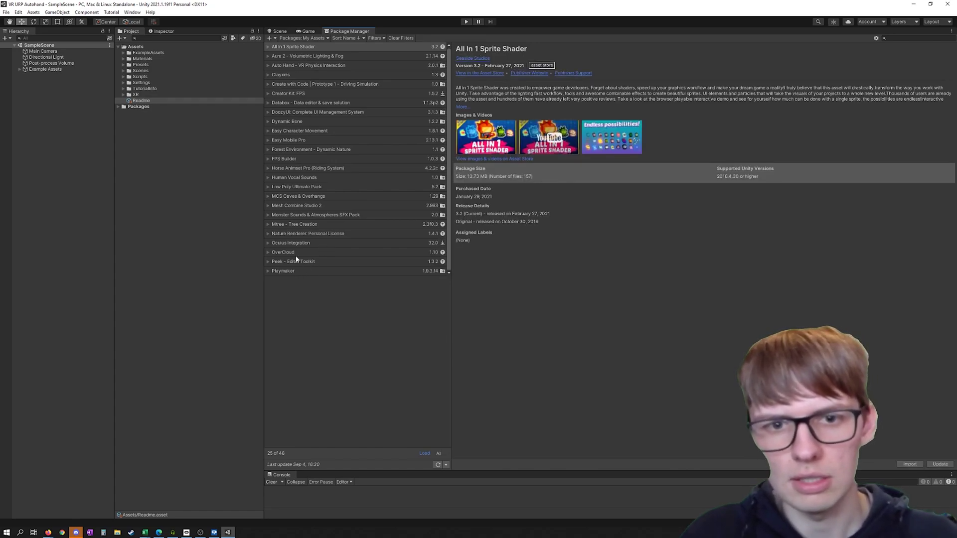
pyautogui.click(310, 66)
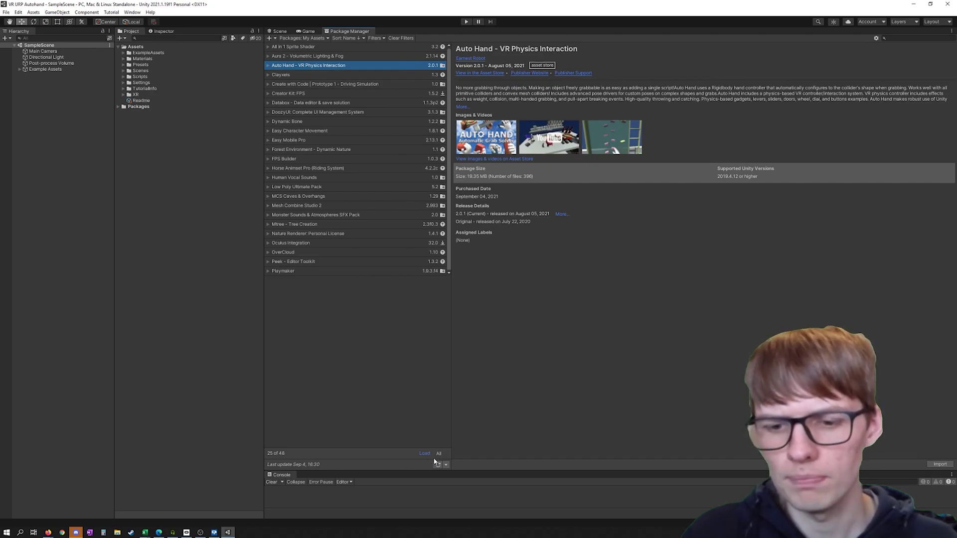
pyautogui.click(937, 464)
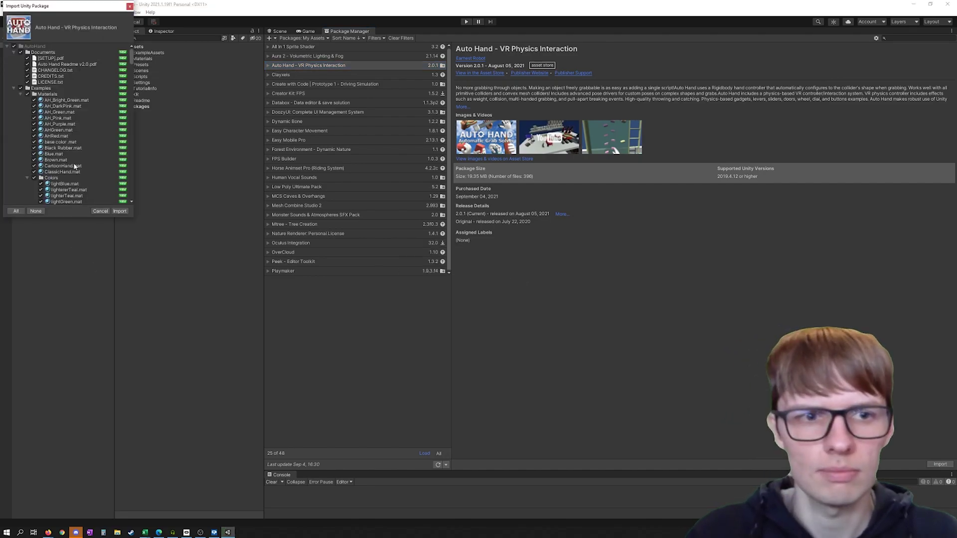
# - Import all Auto Hand package files with every item left checked
pyautogui.scroll(-5, 67, 173)
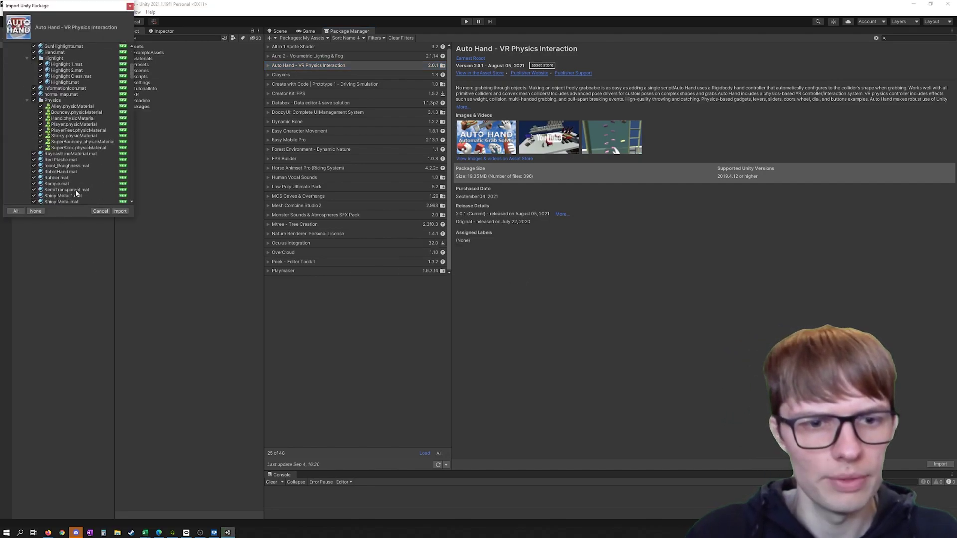
pyautogui.click(120, 211)
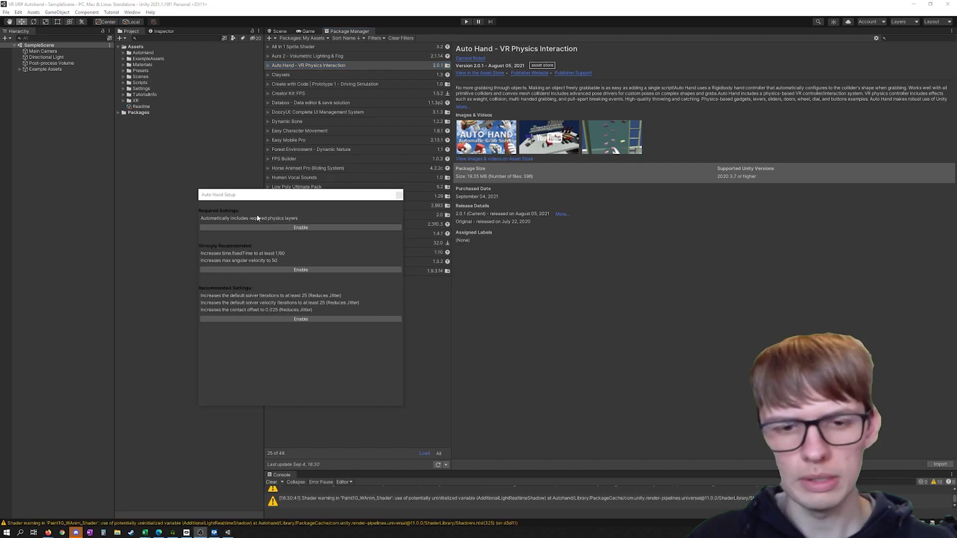
# - Enable Auto Hand's required layer, strongly recommended timestep/velocity, and recommended solver iteration settings
pyautogui.click(300, 228)
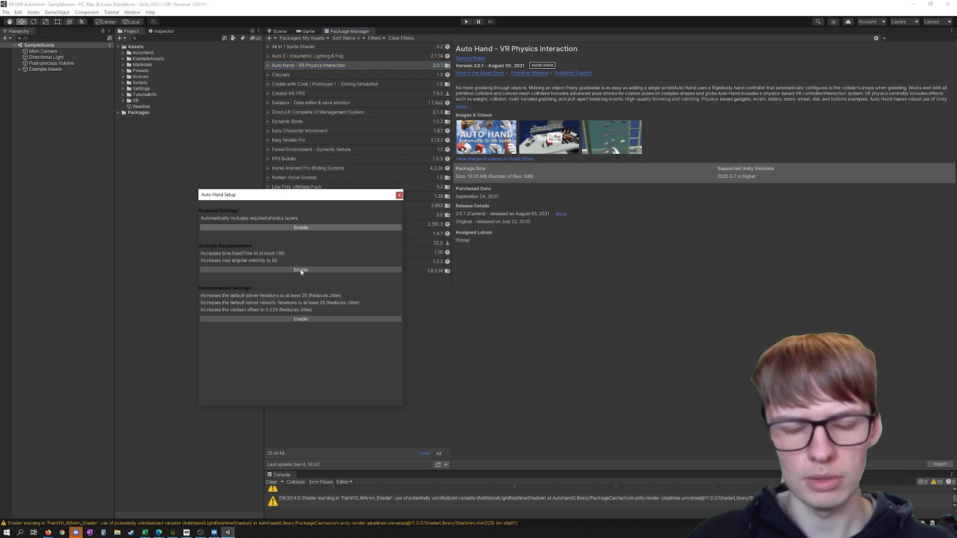
pyautogui.click(300, 272)
pyautogui.click(312, 239)
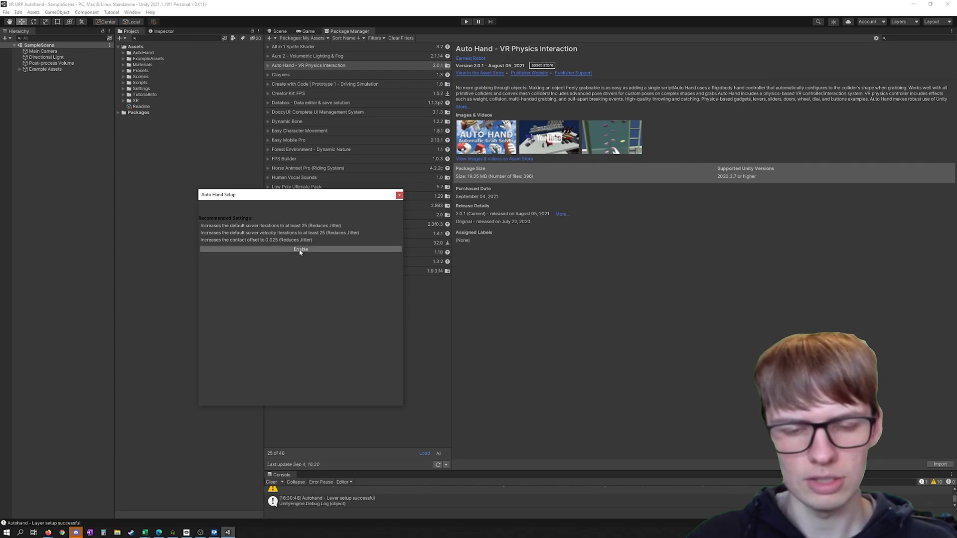
pyautogui.click(300, 249)
# - Close the Auto Hand Setup window and return to the Scene view after checking the Game view
pyautogui.click(399, 195)
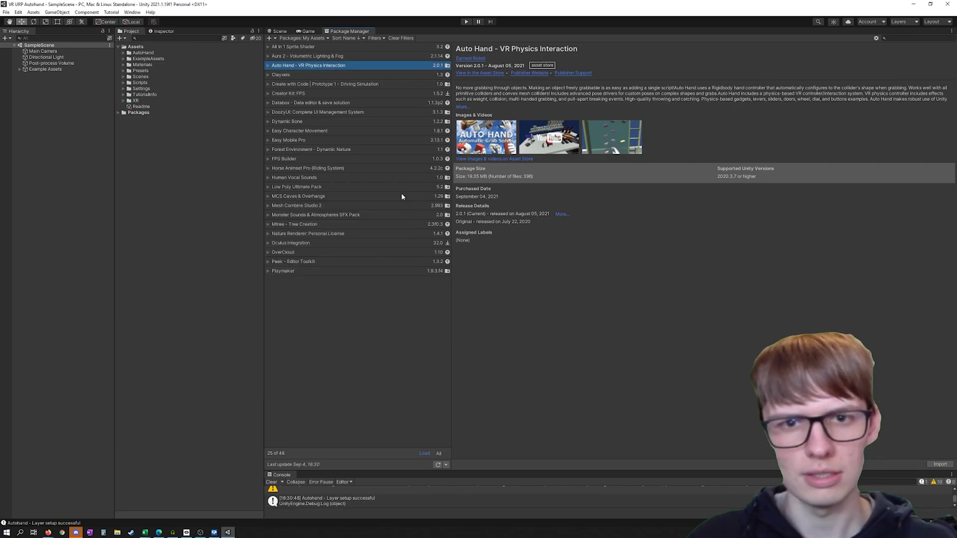
pyautogui.click(306, 32)
pyautogui.click(282, 32)
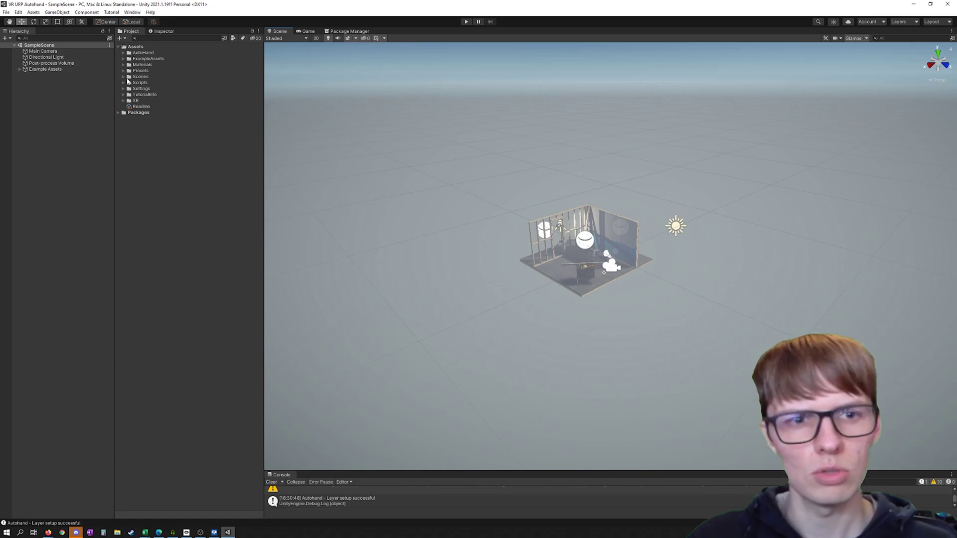
# - Import the OpenXR package from AutoHand > Packages (Setup) into the project
pyautogui.click(123, 52)
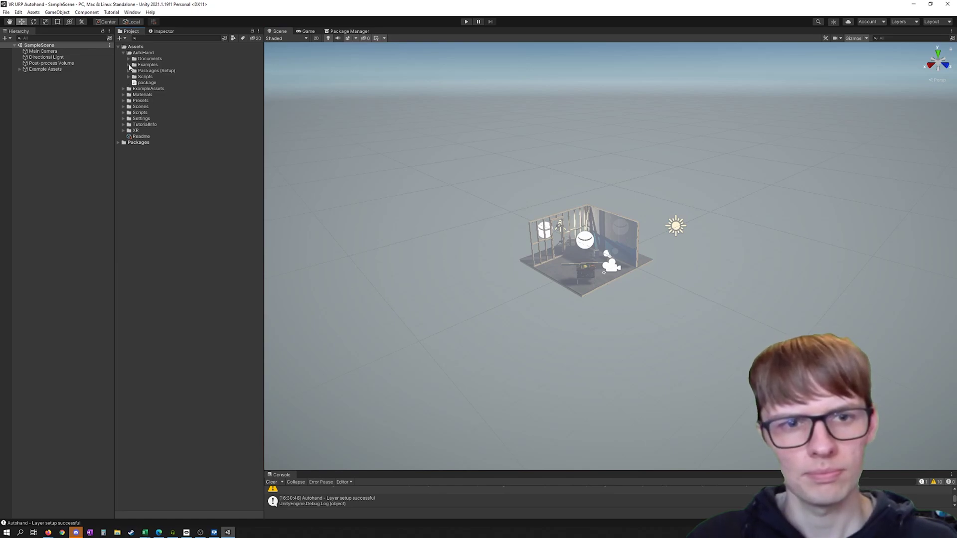
pyautogui.click(129, 71)
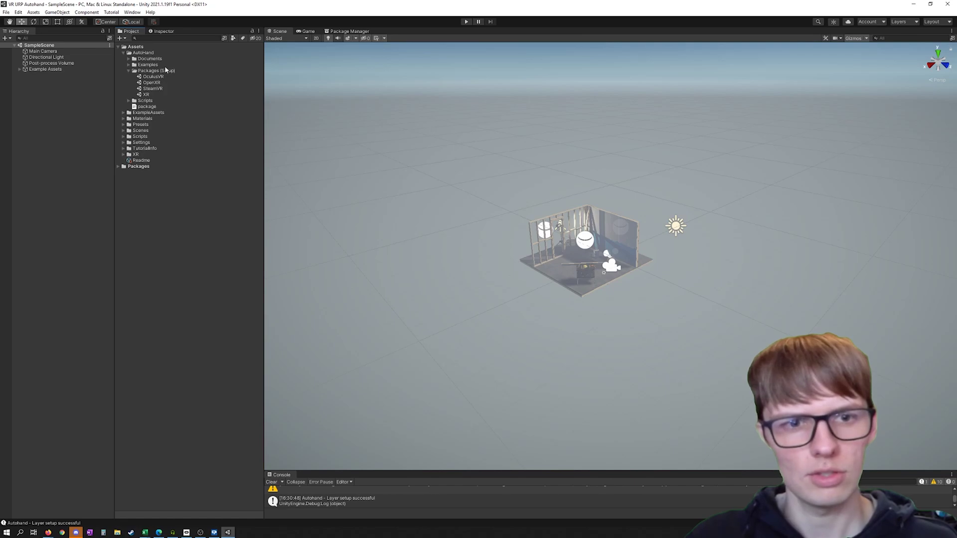
pyautogui.click(153, 82)
pyautogui.doubleClick(154, 82)
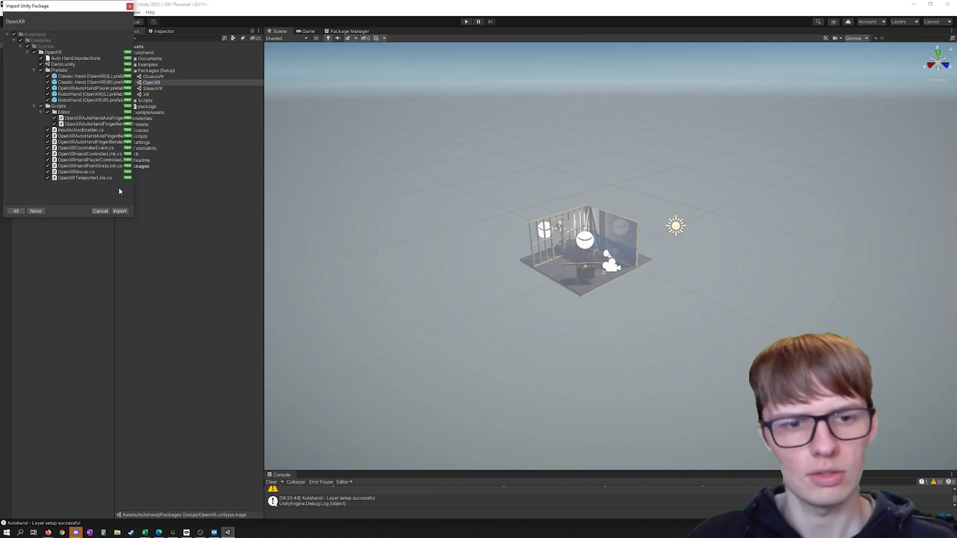
pyautogui.click(119, 211)
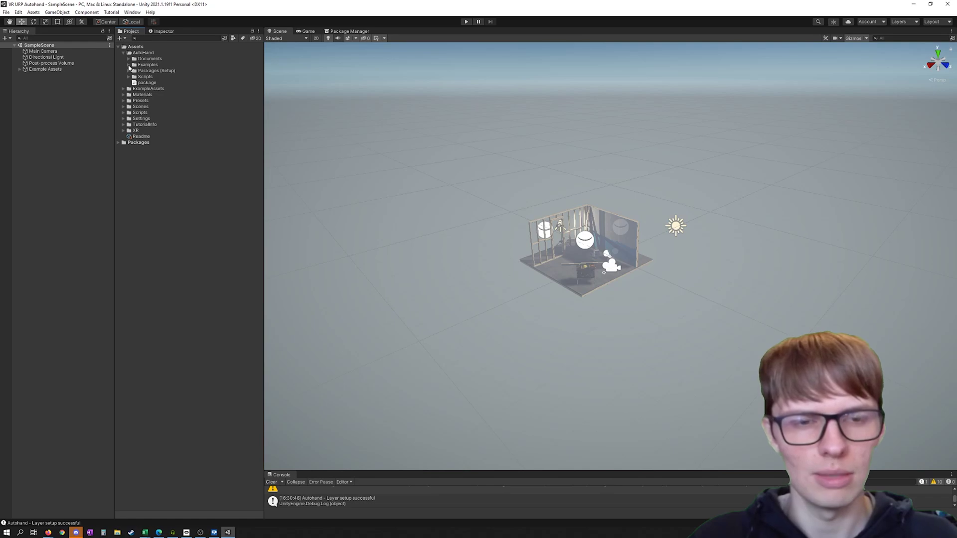
pyautogui.click(128, 65)
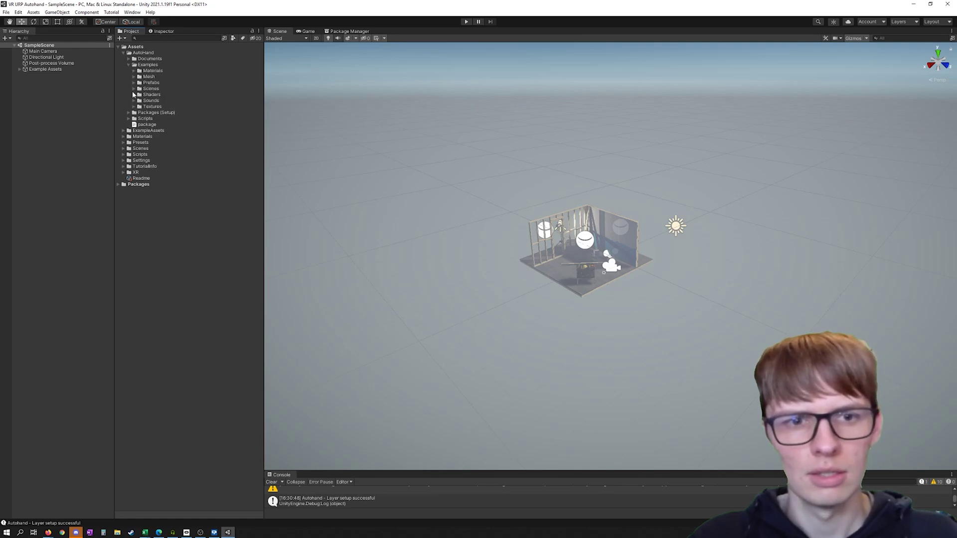
# - Open the AutoHand > Examples > Scenes > OpenXR > Demo scene and close the TMP Importer window
pyautogui.click(133, 89)
pyautogui.click(140, 94)
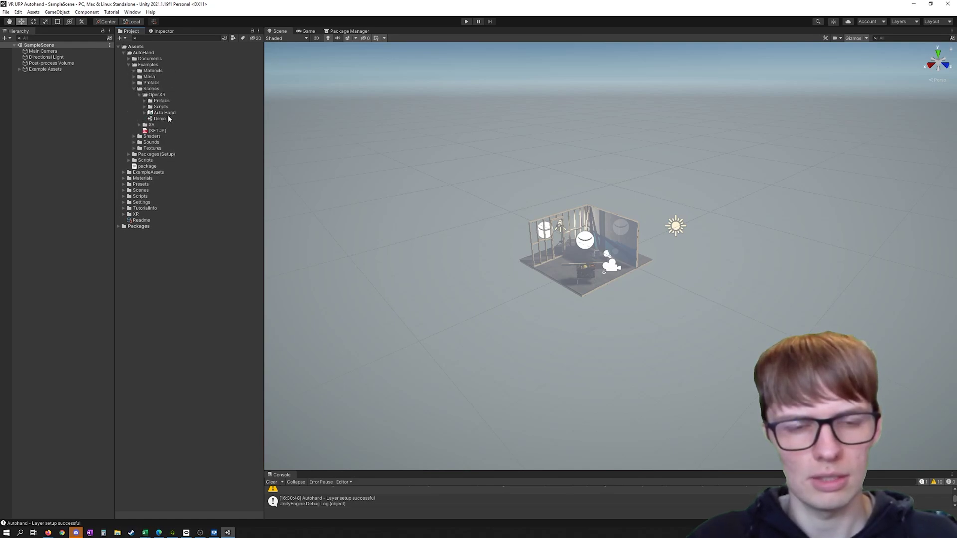
pyautogui.click(166, 118)
pyautogui.doubleClick(166, 118)
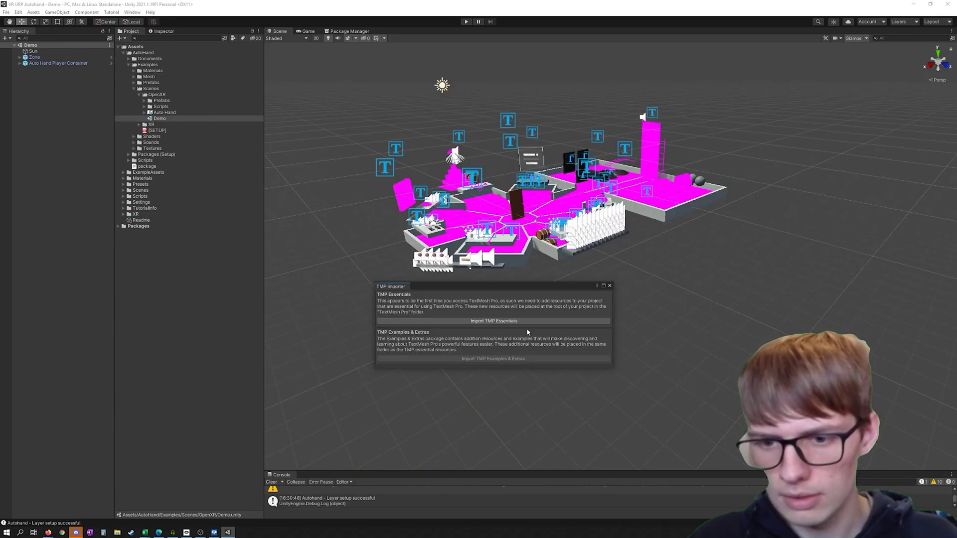
pyautogui.click(610, 286)
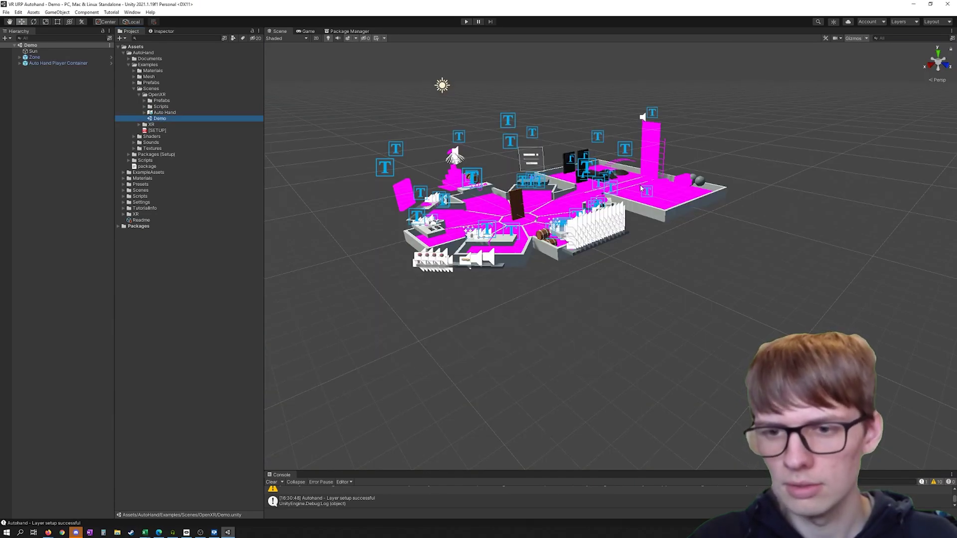
pyautogui.scroll(2, 640, 187)
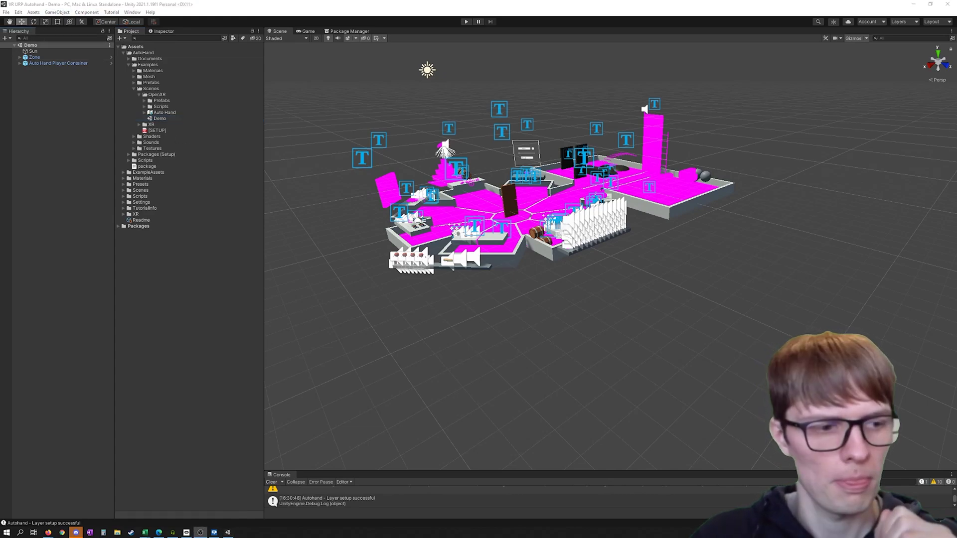
# - Run Edit > Render Pipeline > Upgrade Project Materials to UniversalRP Materials and confirm with Proceed
pyautogui.click(18, 12)
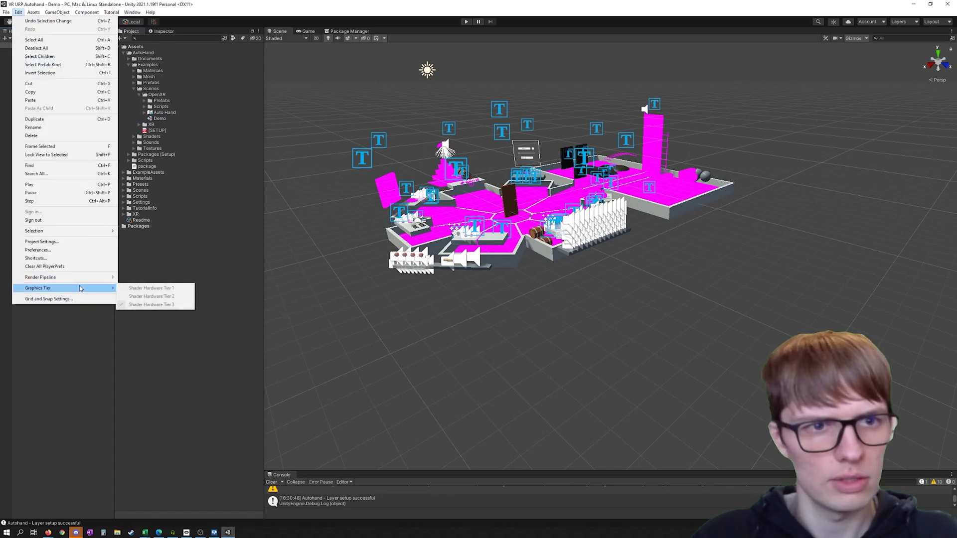
pyautogui.moveTo(92, 278)
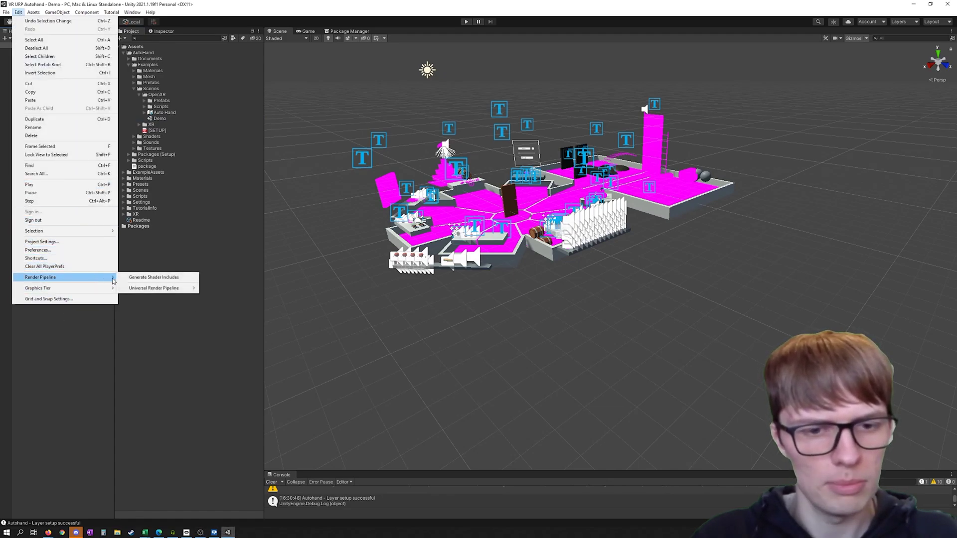
pyautogui.moveTo(192, 293)
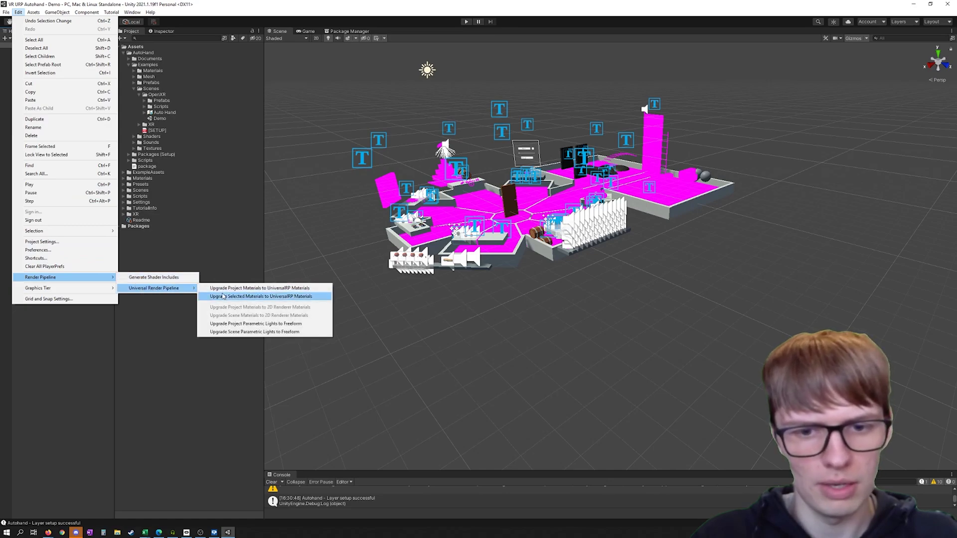
pyautogui.click(253, 289)
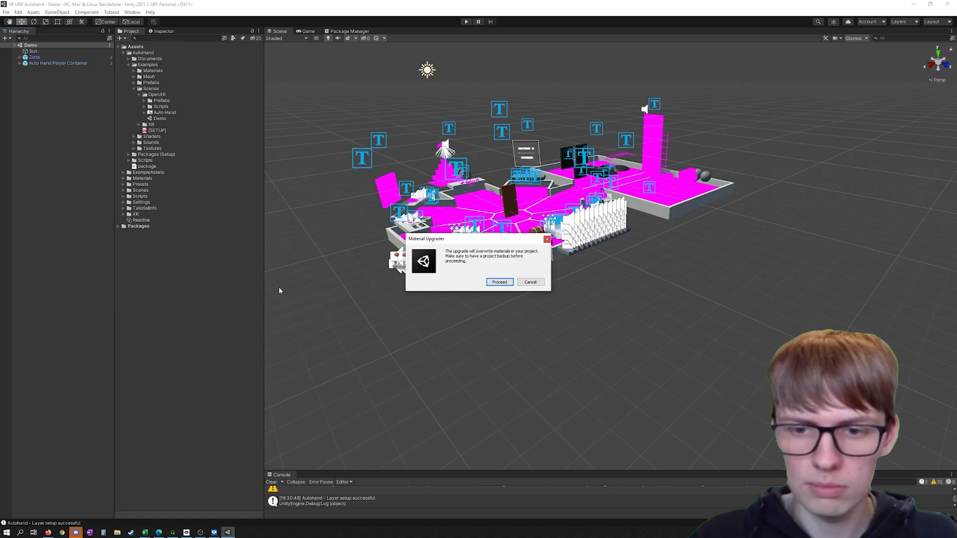
pyautogui.click(508, 284)
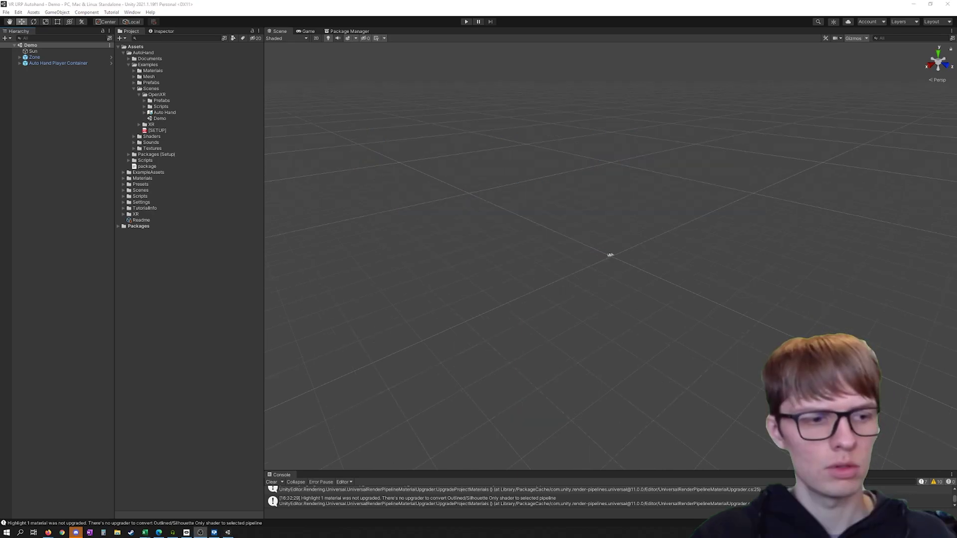
# - Select OuterMesh under Auto Hand Player Container > RobotHand (R) > Pivot and show it in the Inspector
pyautogui.click(19, 63)
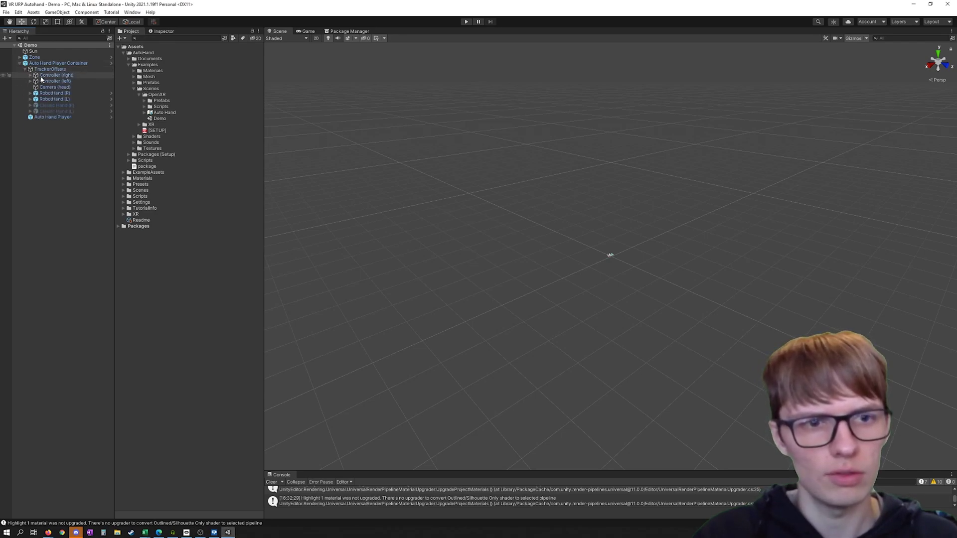
pyautogui.click(44, 93)
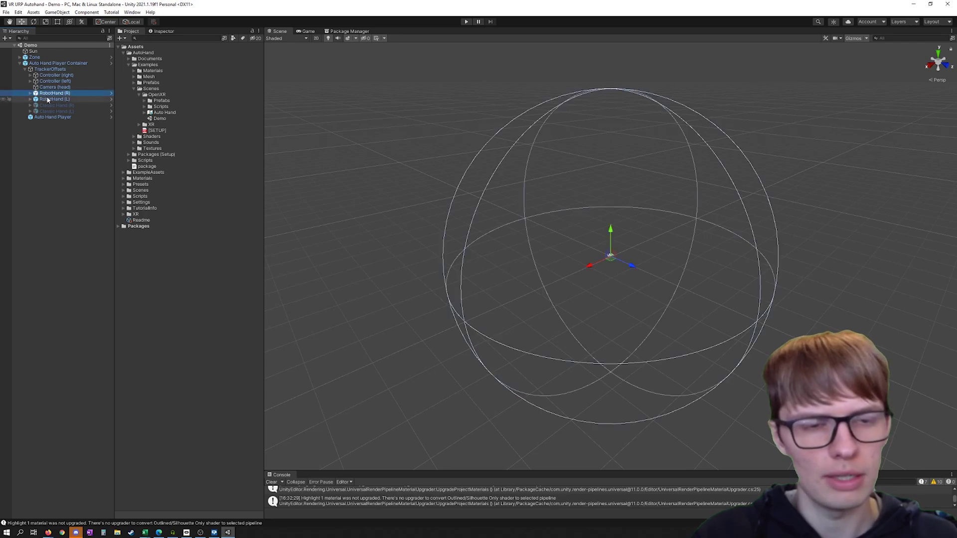
pyautogui.click(30, 93)
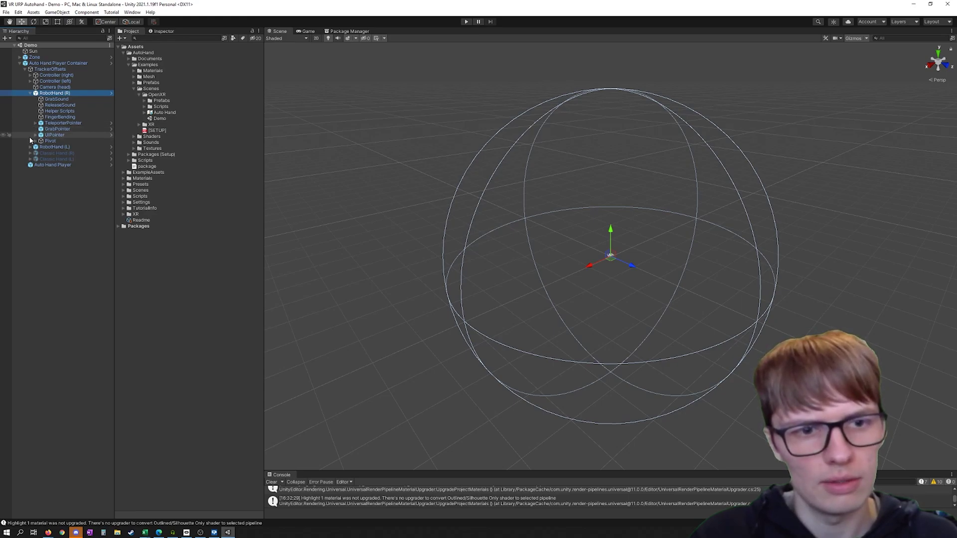
pyautogui.click(36, 123)
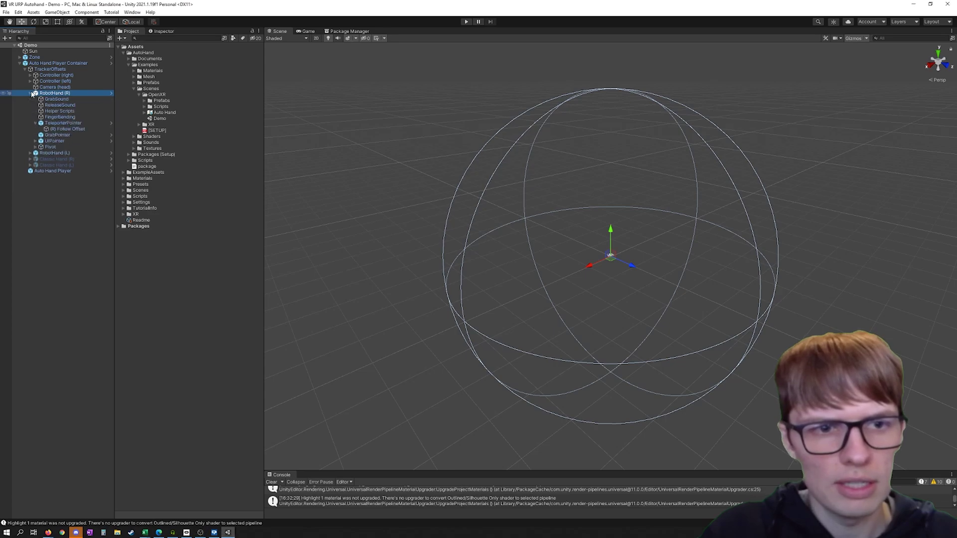
pyautogui.rightClick(38, 148)
pyautogui.click(35, 147)
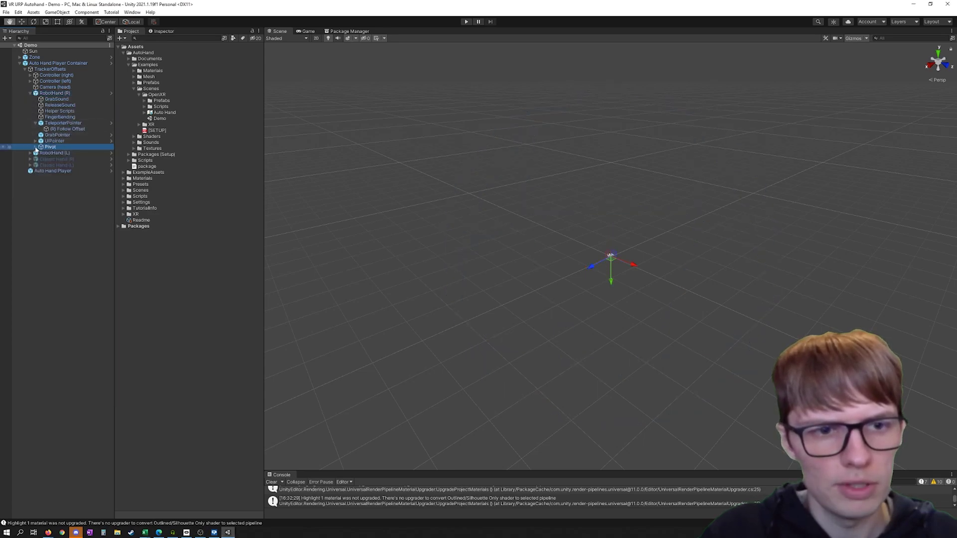
pyautogui.click(35, 147)
pyautogui.click(56, 183)
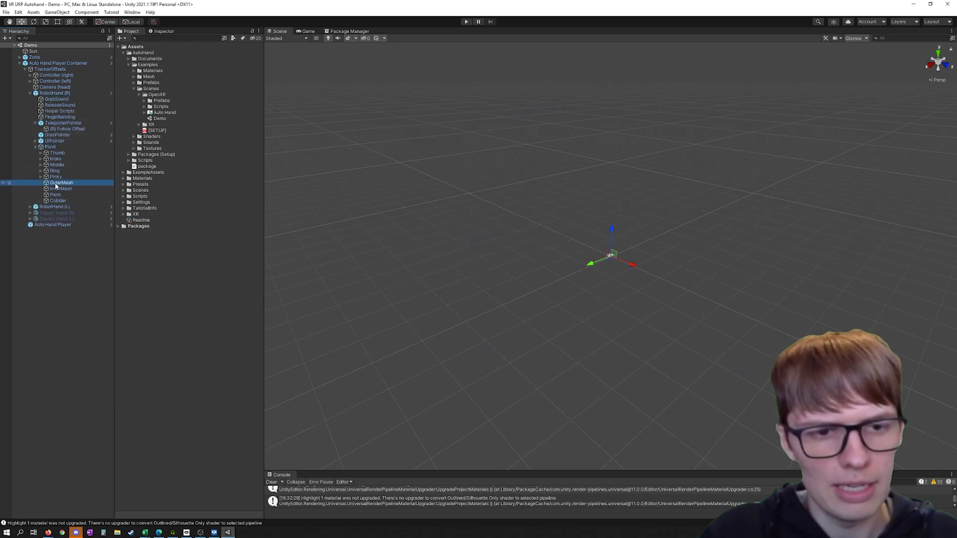
pyautogui.click(167, 31)
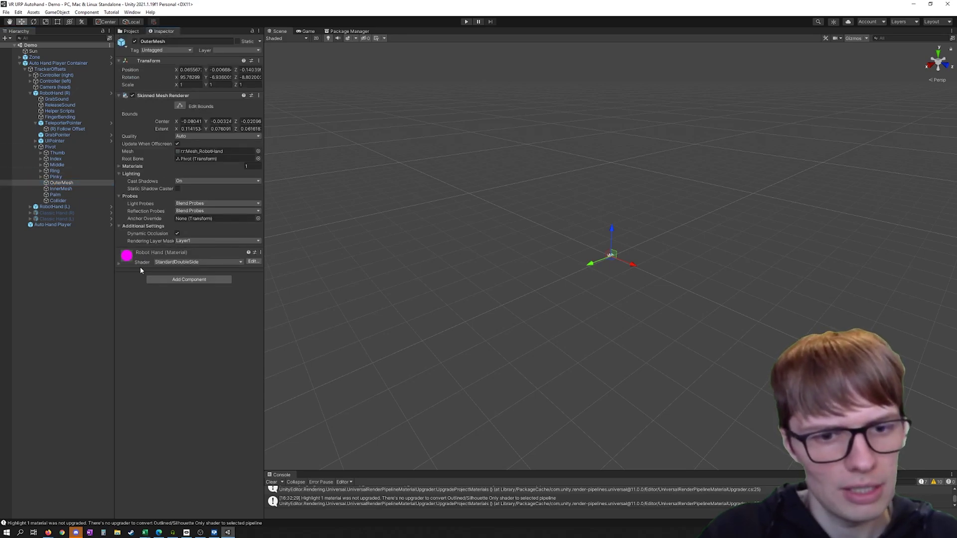
# - Change the Robo Hand material's shader from StandardDoubleSide to Universal Render Pipeline/Lit
pyautogui.click(192, 261)
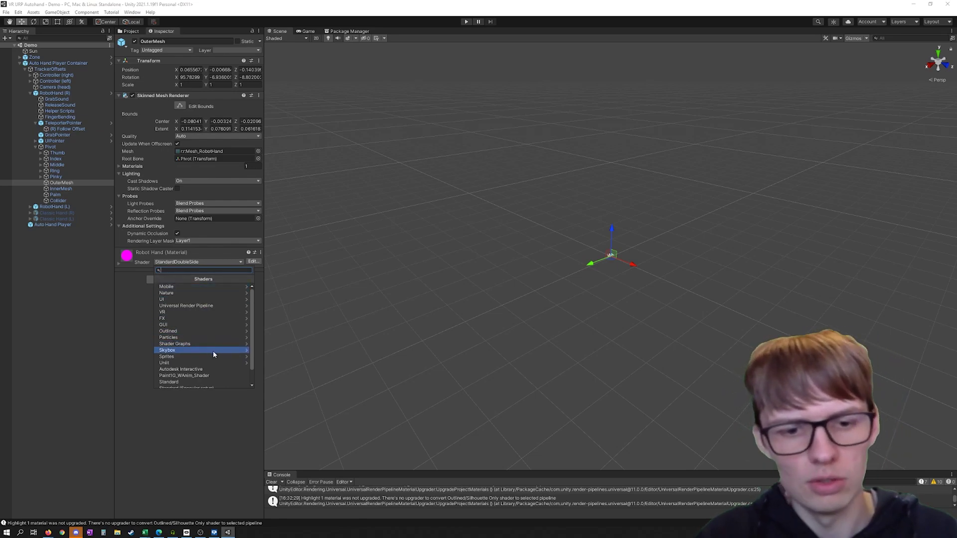
pyautogui.scroll(-1, 213, 351)
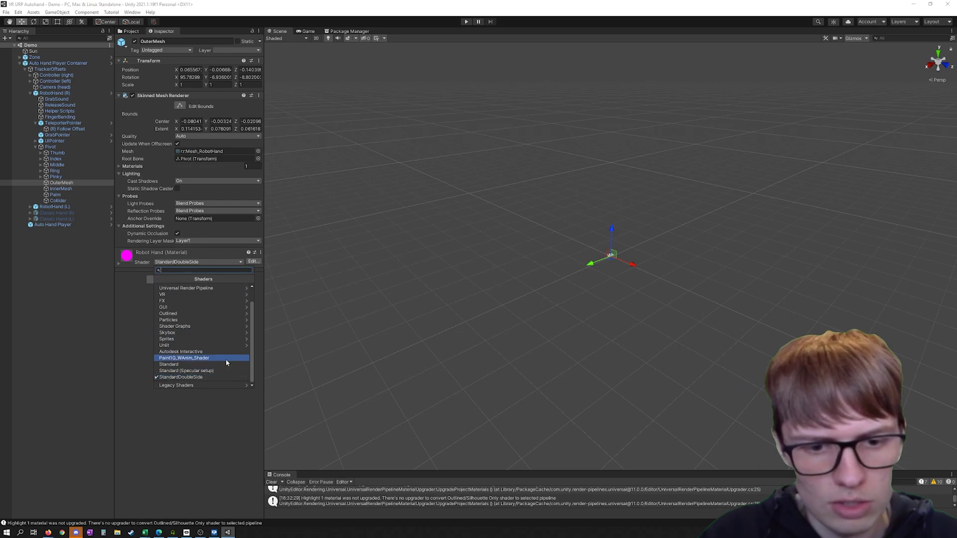
pyautogui.scroll(2, 221, 356)
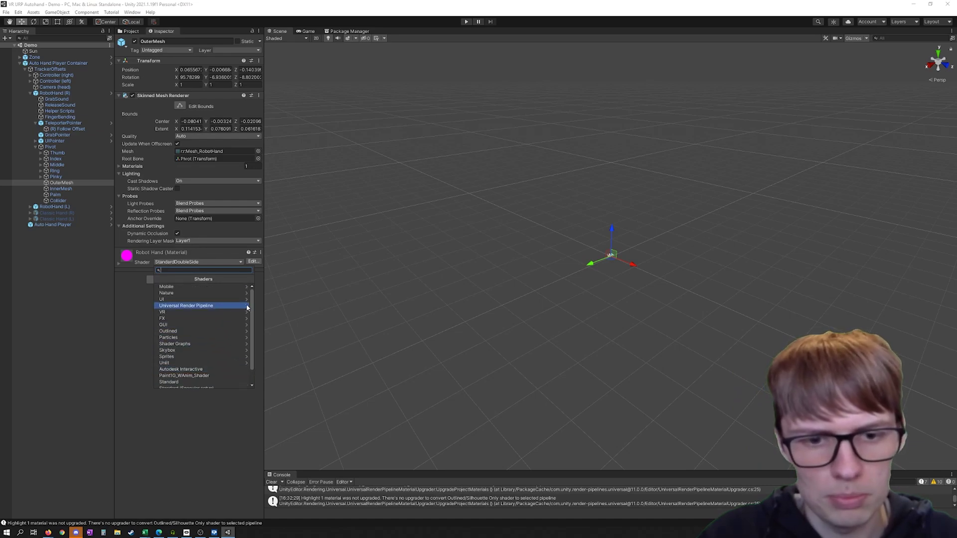
pyautogui.click(246, 307)
pyautogui.click(224, 331)
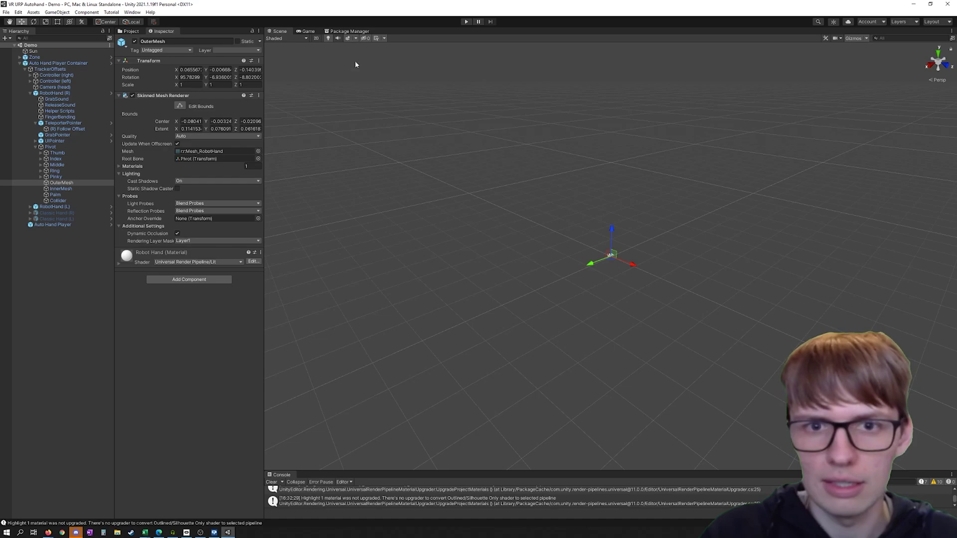
pyautogui.click(427, 183)
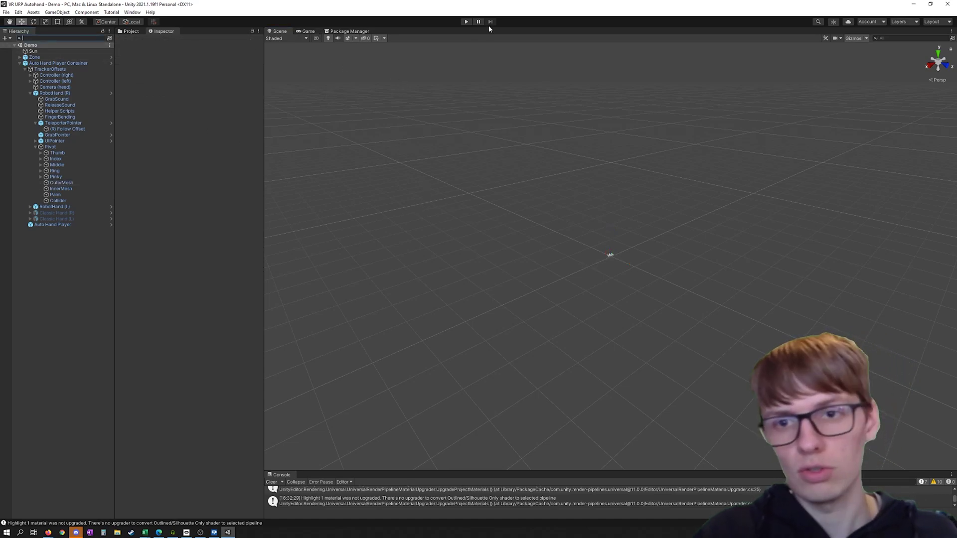
# - Enter Play mode to run the OpenXR Demo scene
pyautogui.click(467, 22)
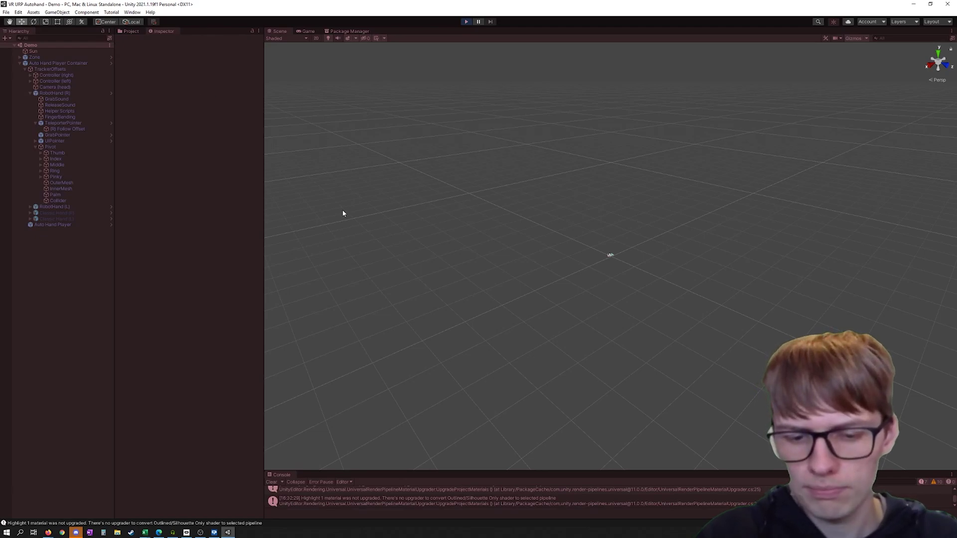